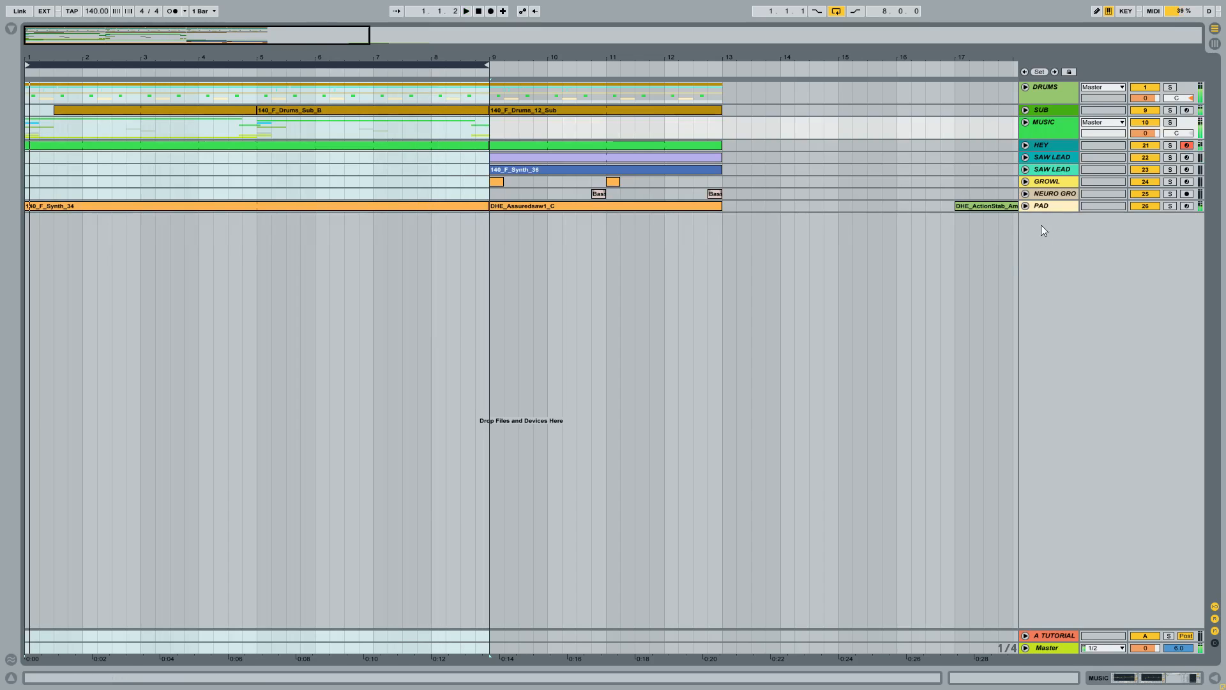
# Unfold the MUSIC group, solo its two BASS tracks and play them back
pyautogui.click(1024, 123)
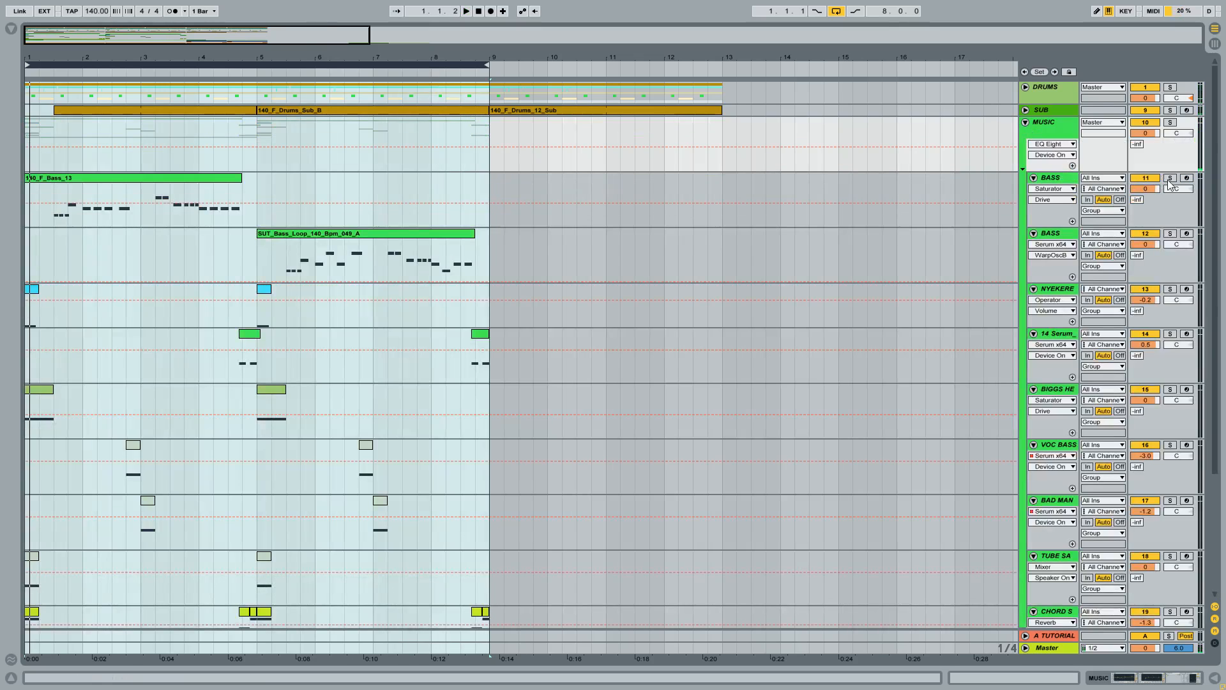
pyautogui.click(161, 177)
pyautogui.press('space')
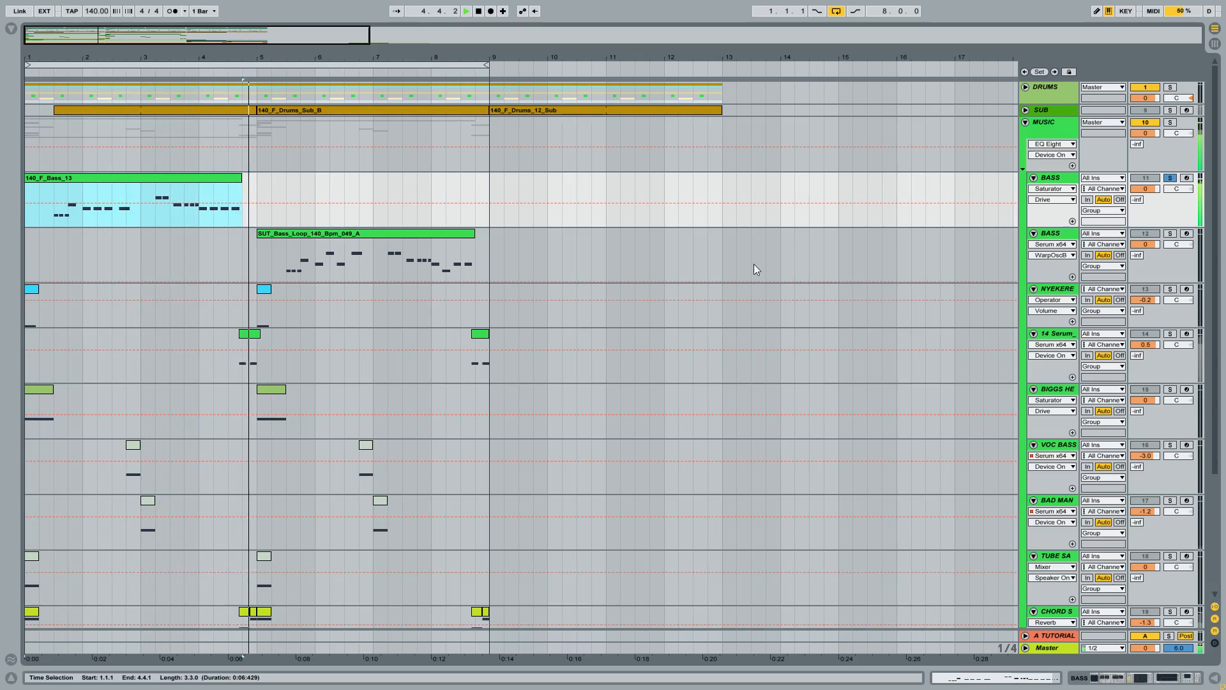
pyautogui.click(1170, 233)
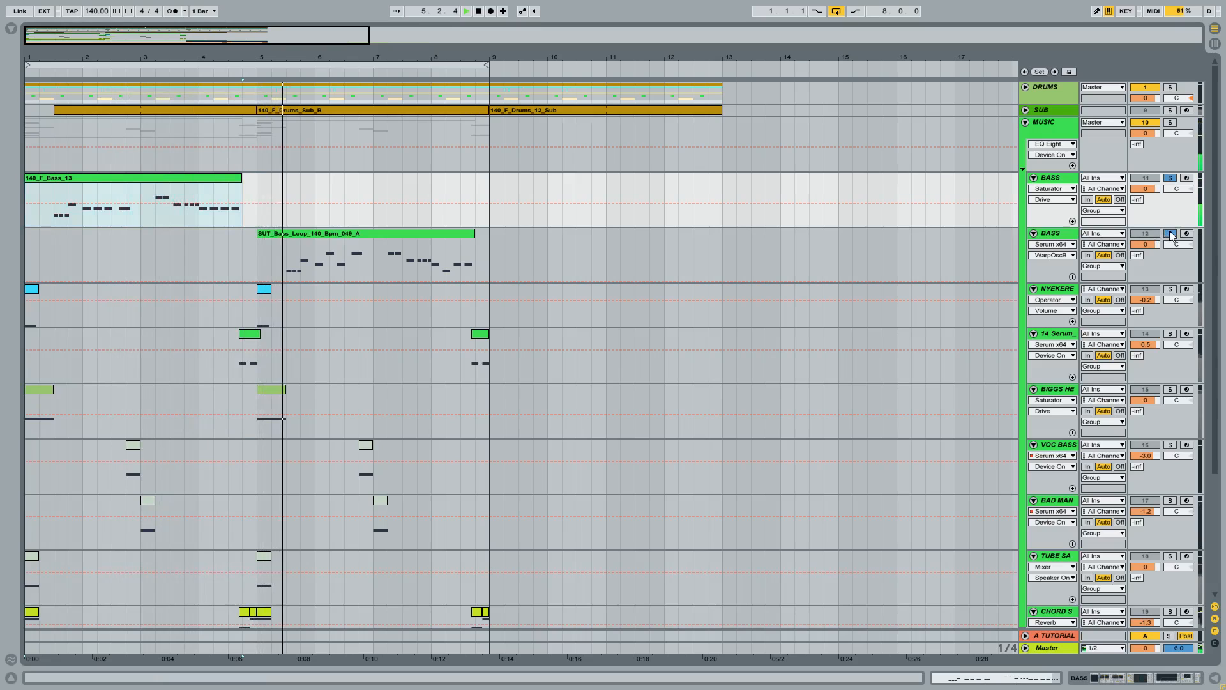
pyautogui.click(1060, 242)
pyautogui.click(1058, 192)
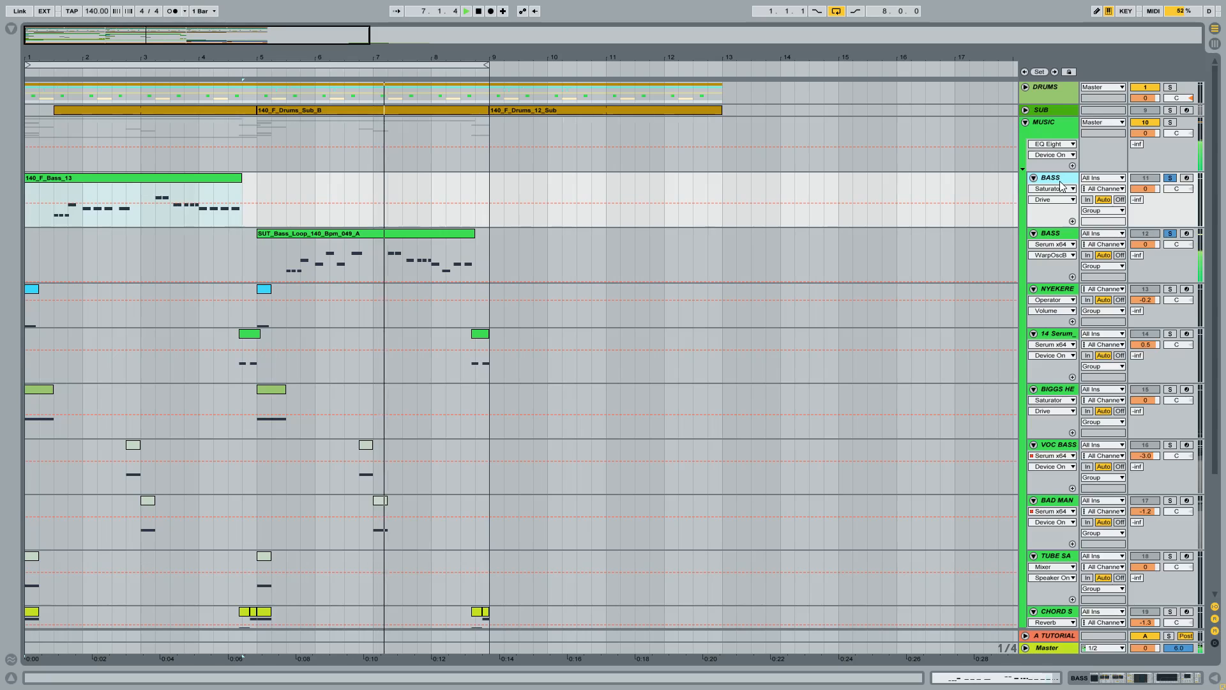
pyautogui.click(1053, 236)
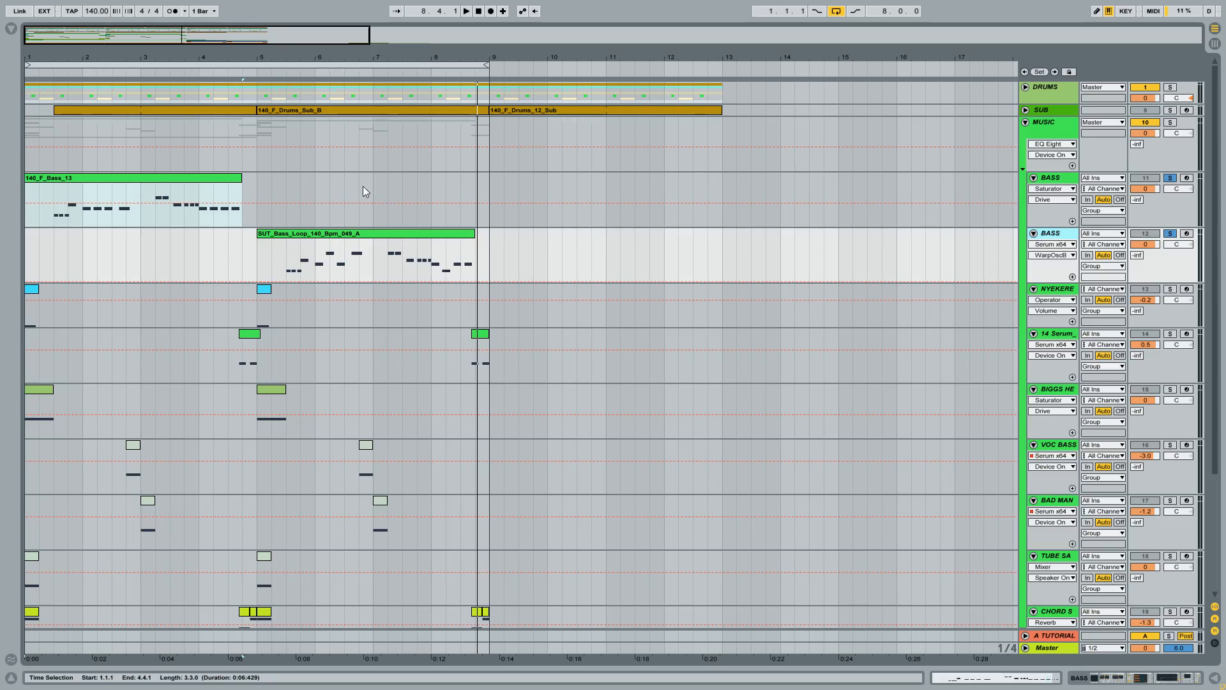
# Open Serum on the first BASS track, move its window clear of the clips and play the 140_F_Bass_13 clip
pyautogui.doubleClick(1052, 184)
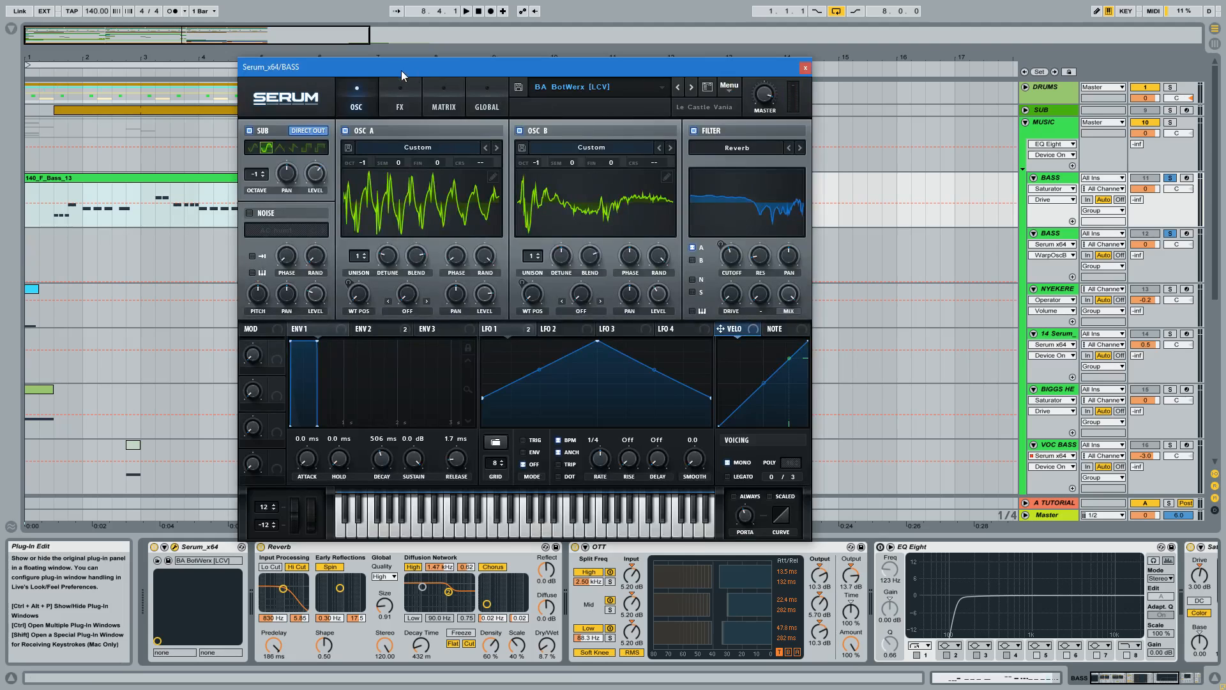
pyautogui.moveTo(401, 70); pyautogui.dragTo(686, 158)
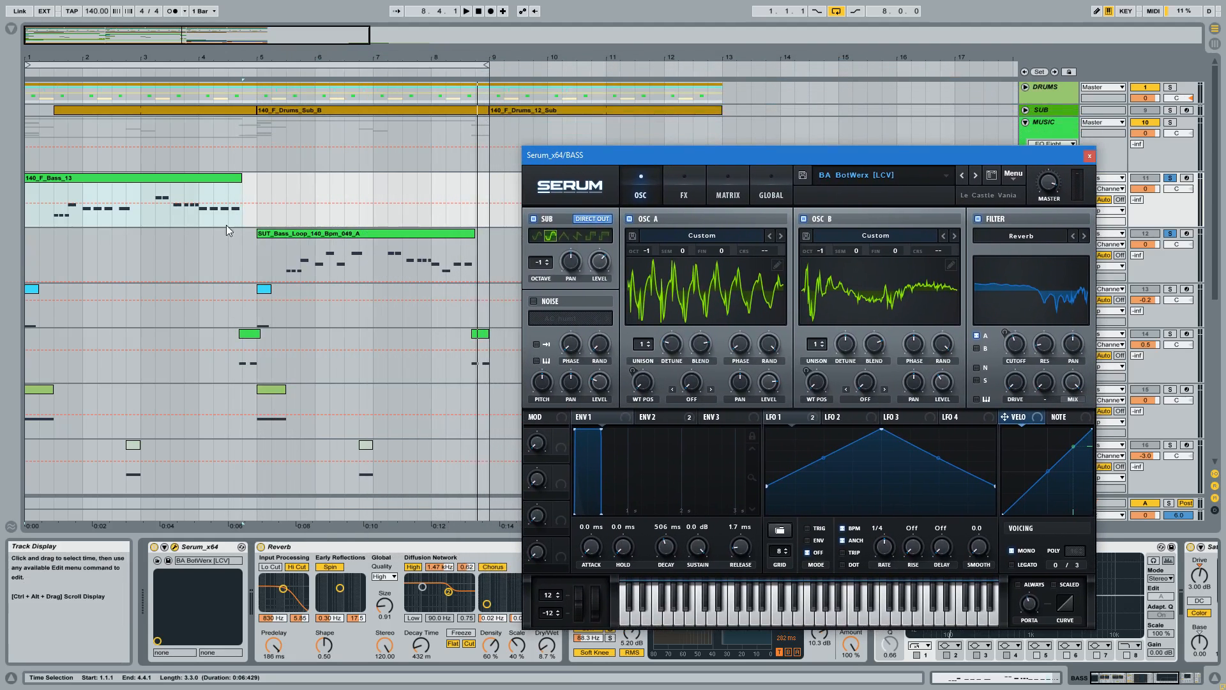
pyautogui.click(204, 176)
pyautogui.press('space')
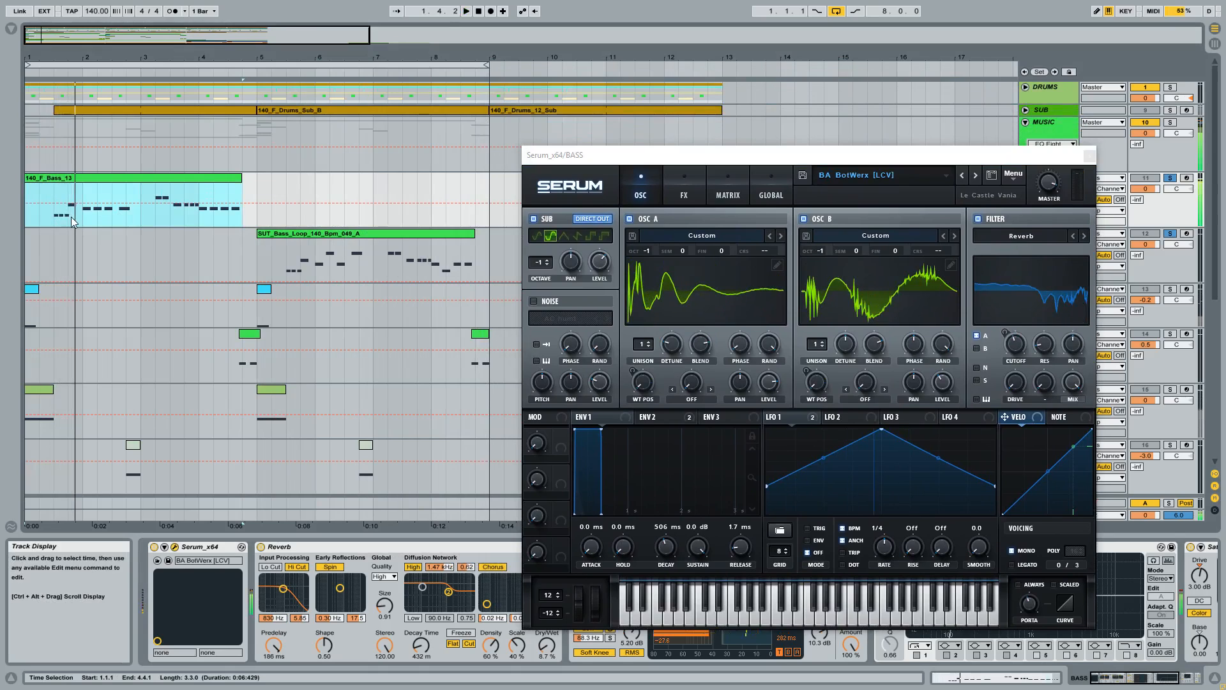
pyautogui.click(60, 214)
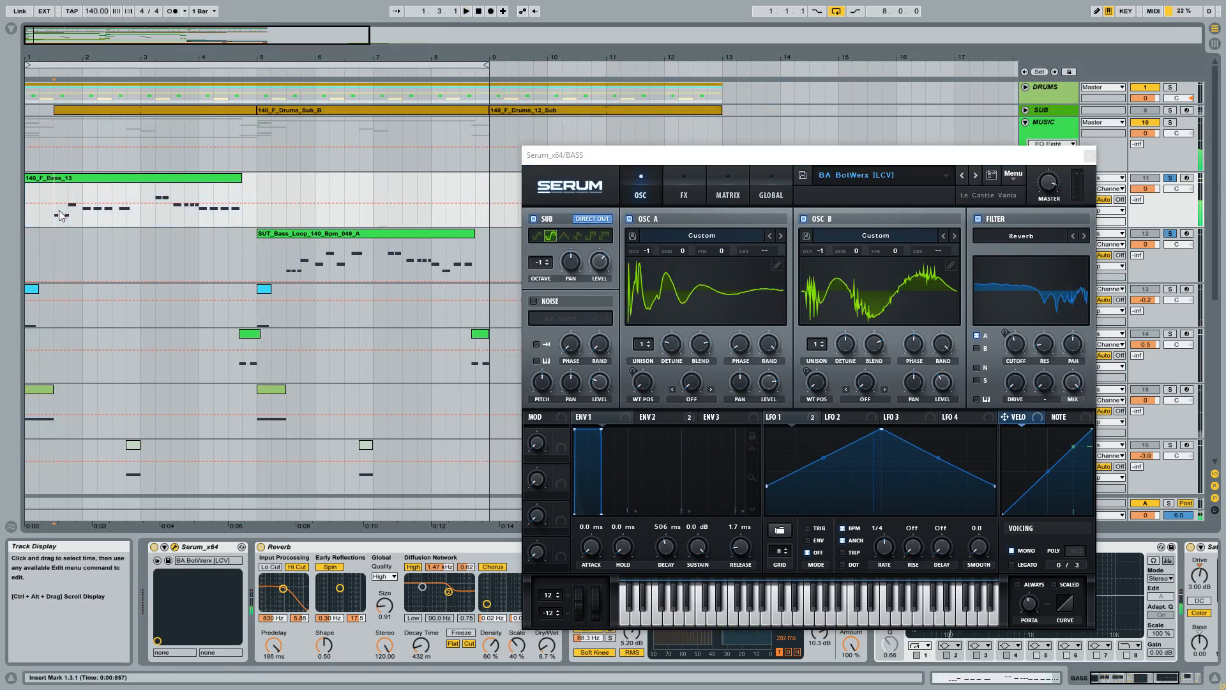
# Look up BA BotWerx [LCV] among Serum's Bass (Hard) presets and close the plug-in window
pyautogui.click(838, 178)
pyautogui.moveTo(872, 203)
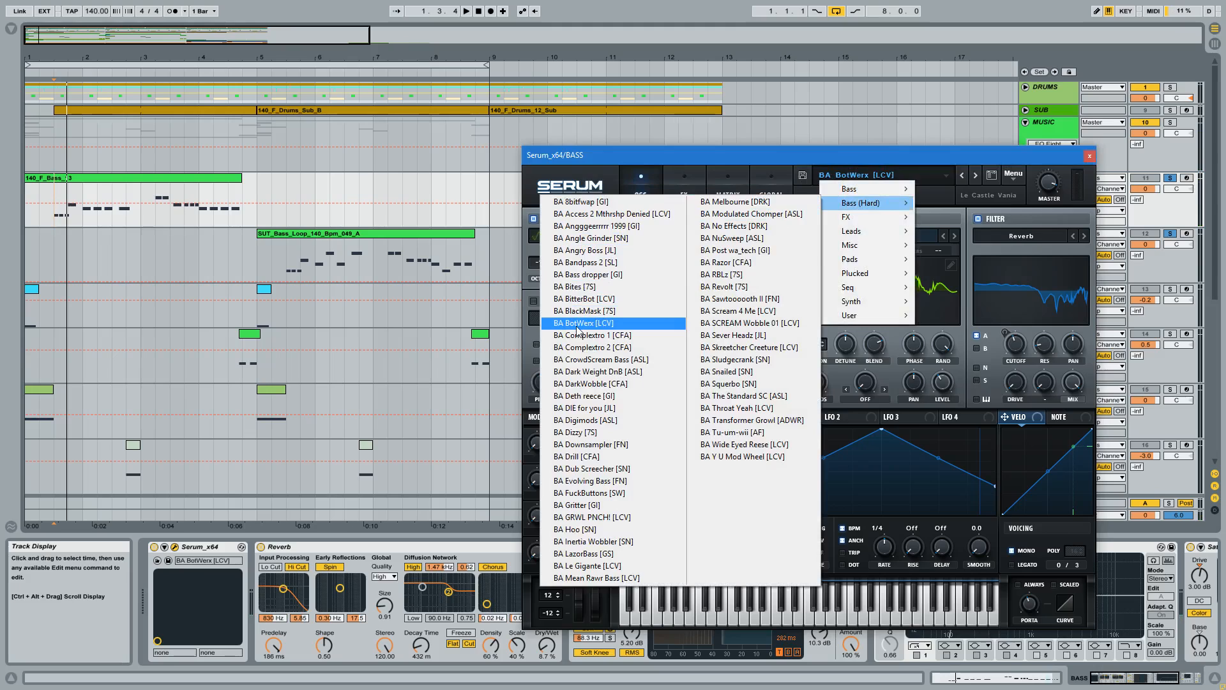
pyautogui.click(811, 159)
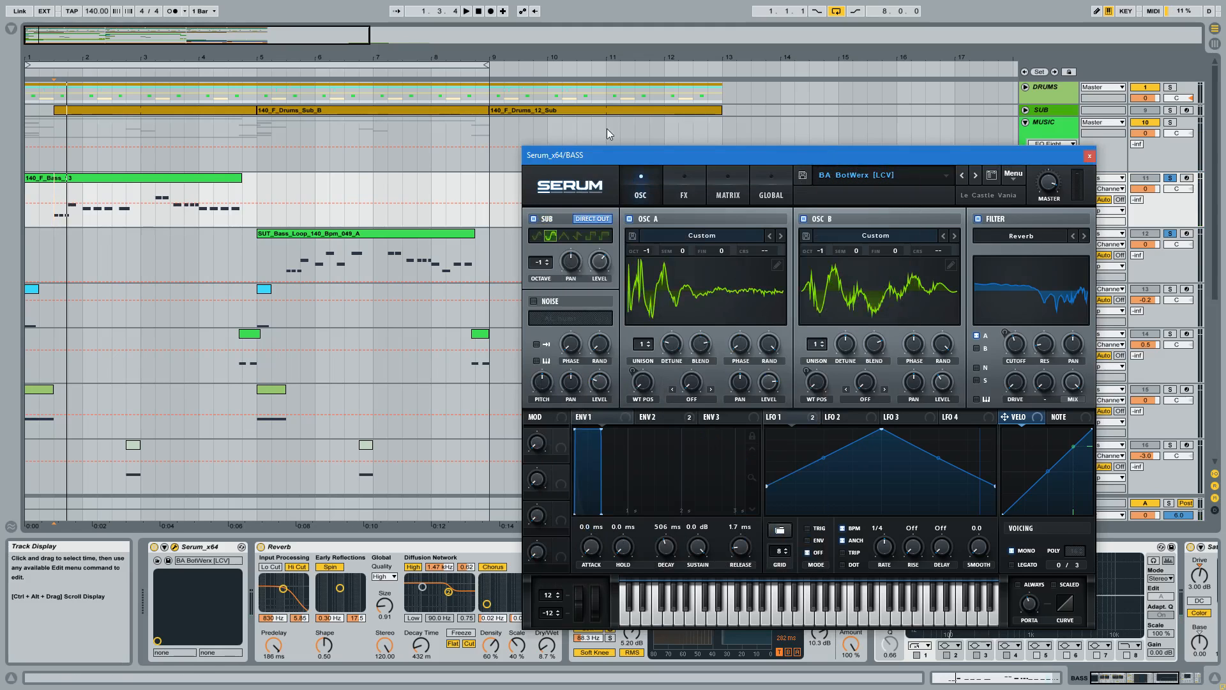
pyautogui.click(1089, 155)
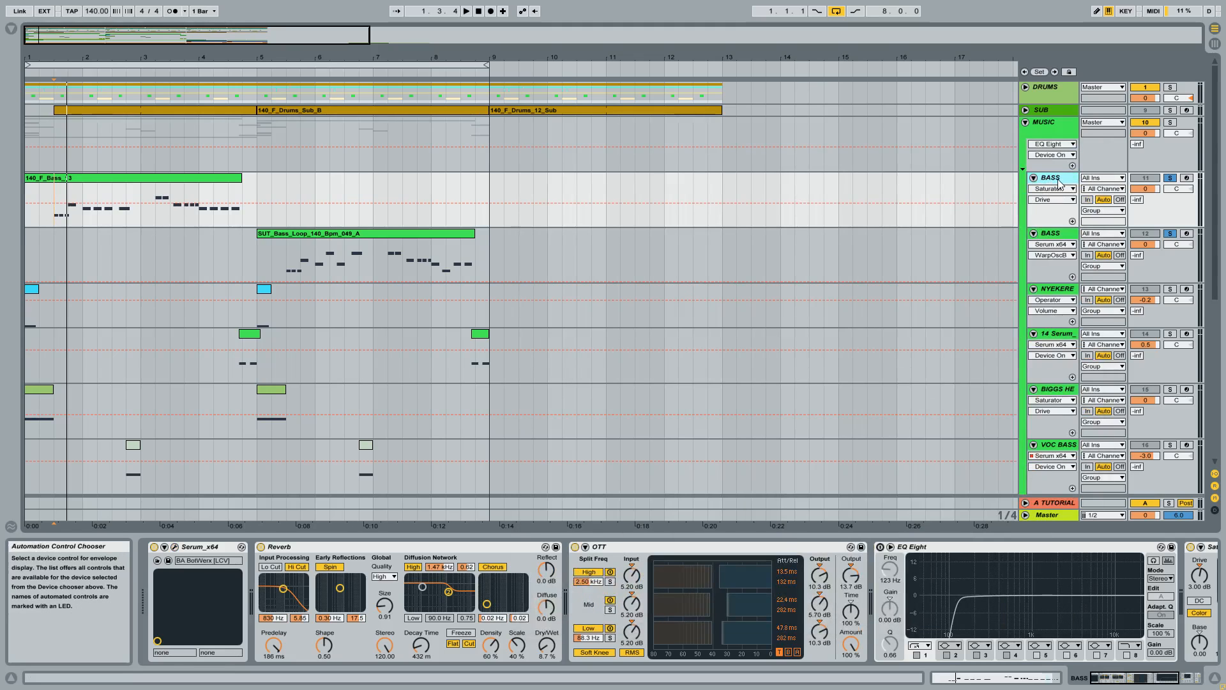
# Duplicate the first BASS track and load the Bass (Hard) preset BA BotWerx [LCV] in the copy's Serum
pyautogui.hotkey('ctrl', 'd')
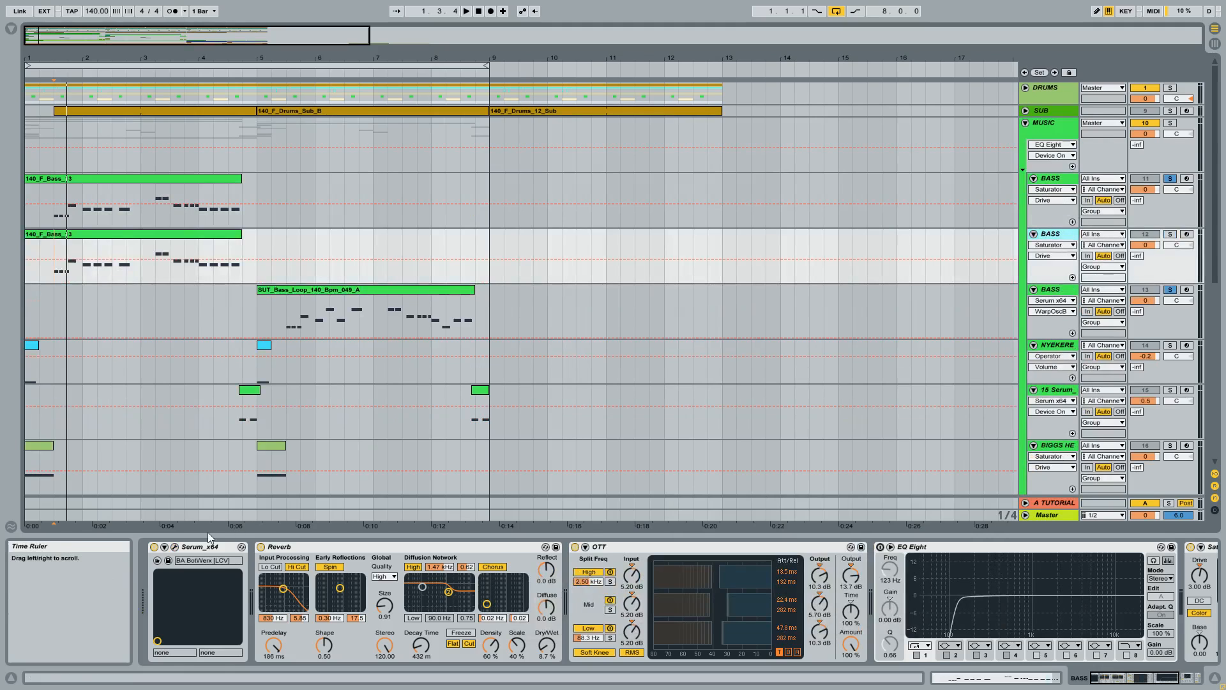
pyautogui.click(175, 547)
pyautogui.click(870, 176)
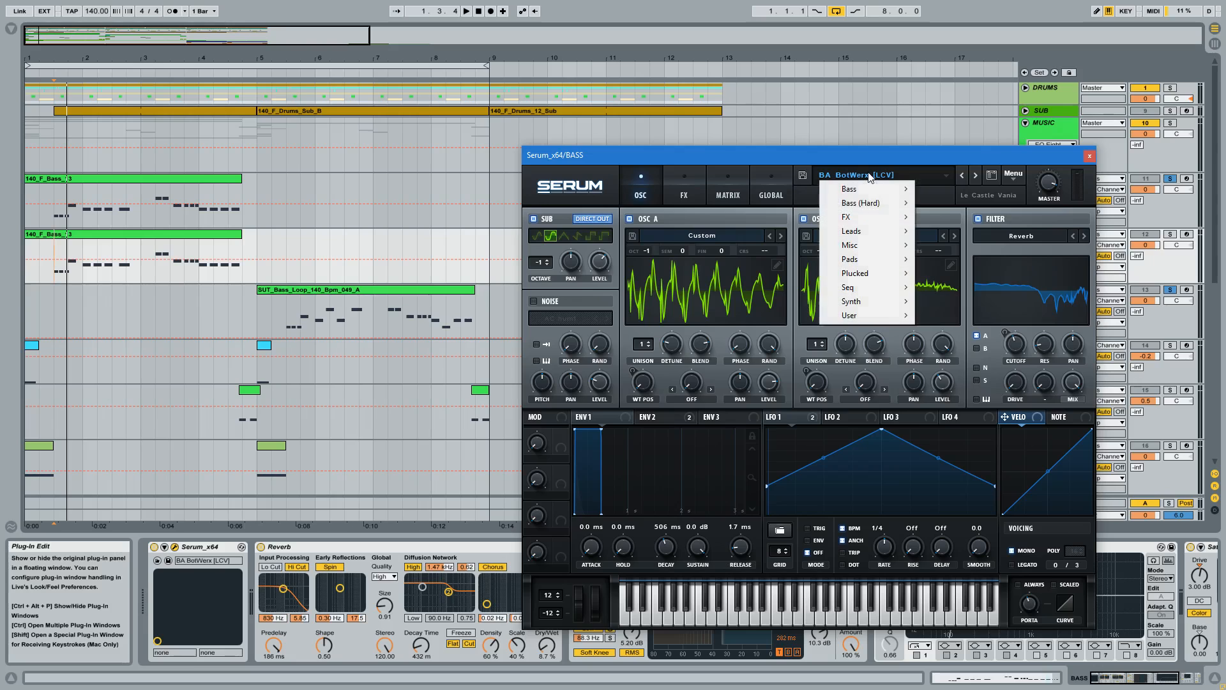
pyautogui.moveTo(868, 206)
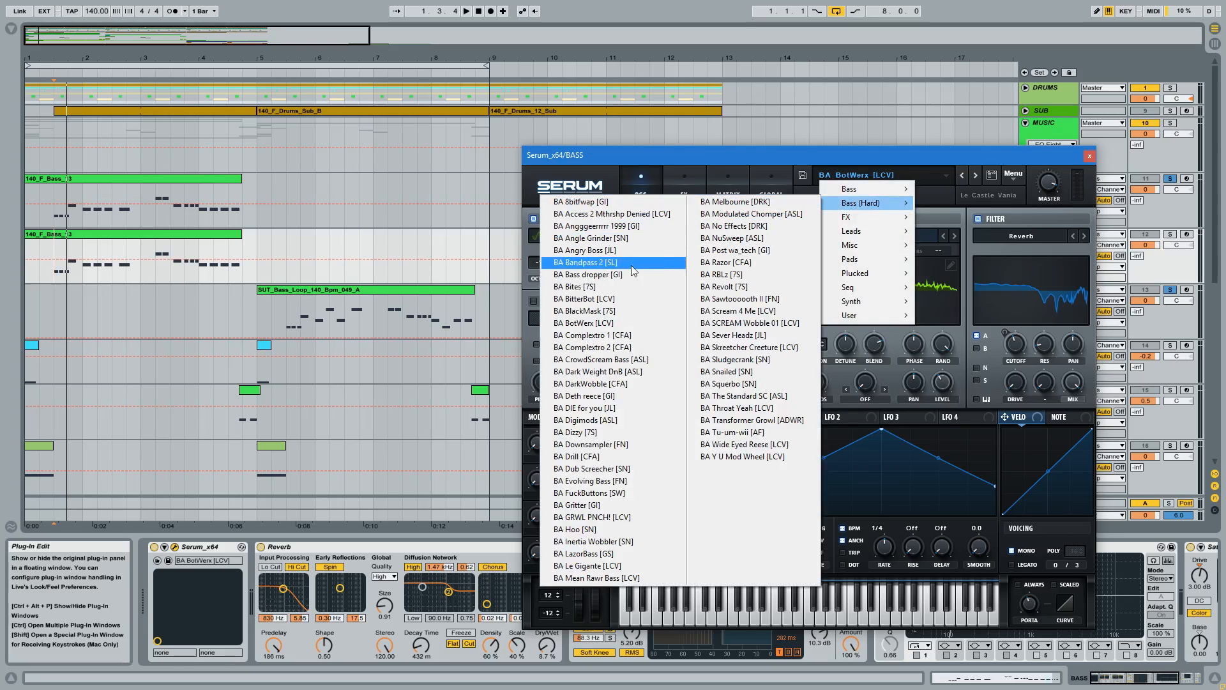
pyautogui.click(592, 330)
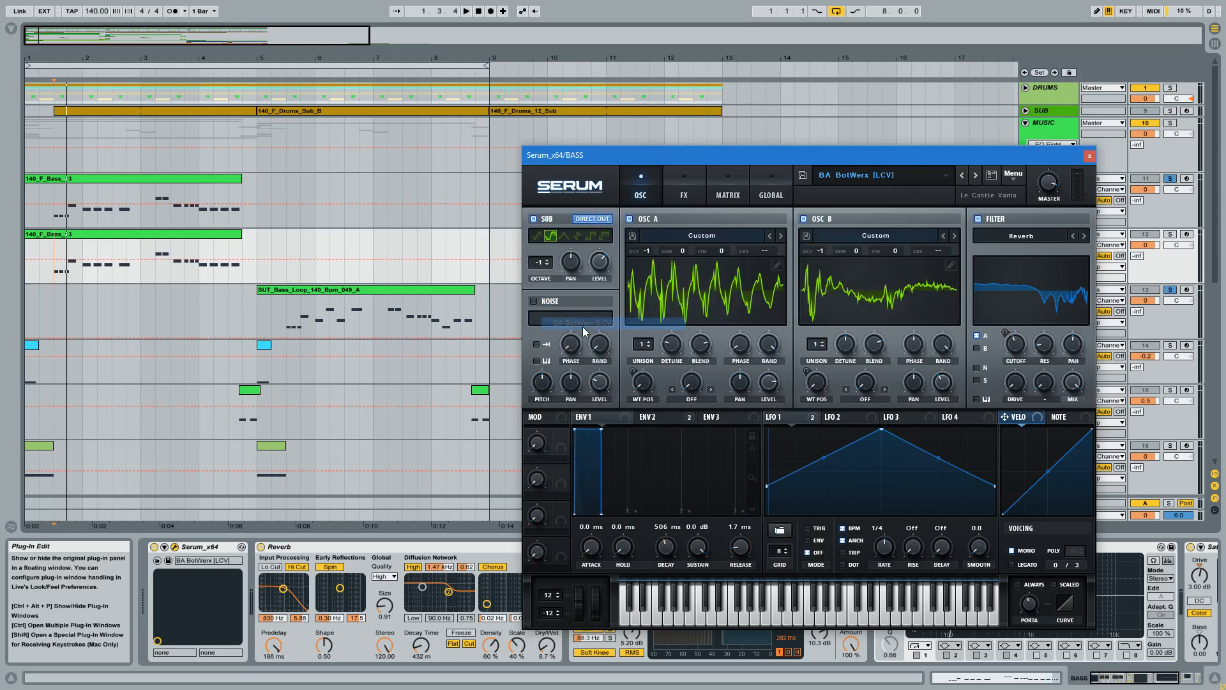
# Solo the duplicated BASS track and play the unmodified preset, moving the Serum window clear of the device chain
pyautogui.click(1169, 234)
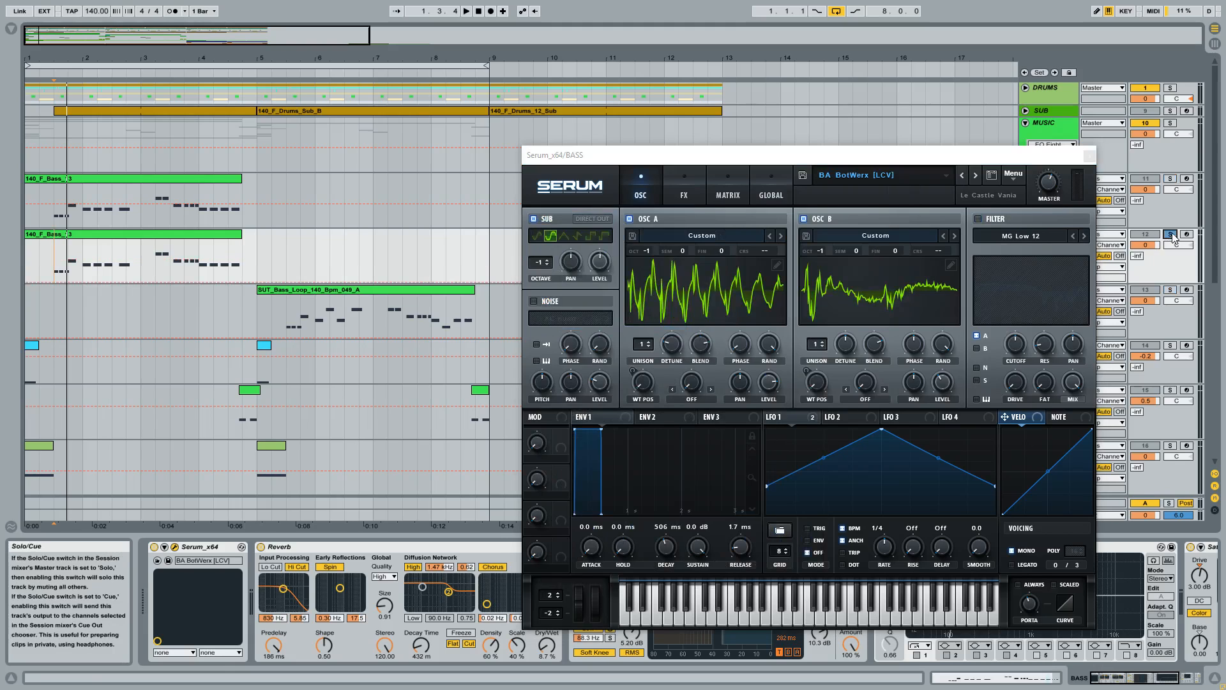
pyautogui.press('space')
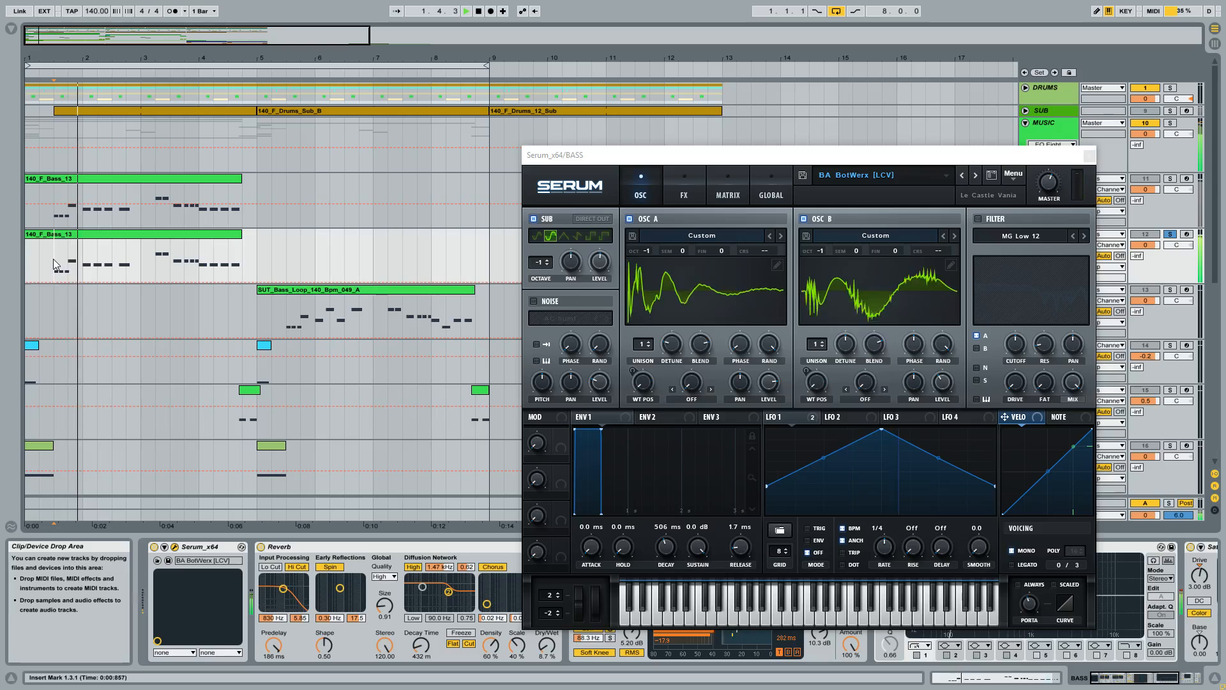
pyautogui.moveTo(812, 160); pyautogui.dragTo(769, 141)
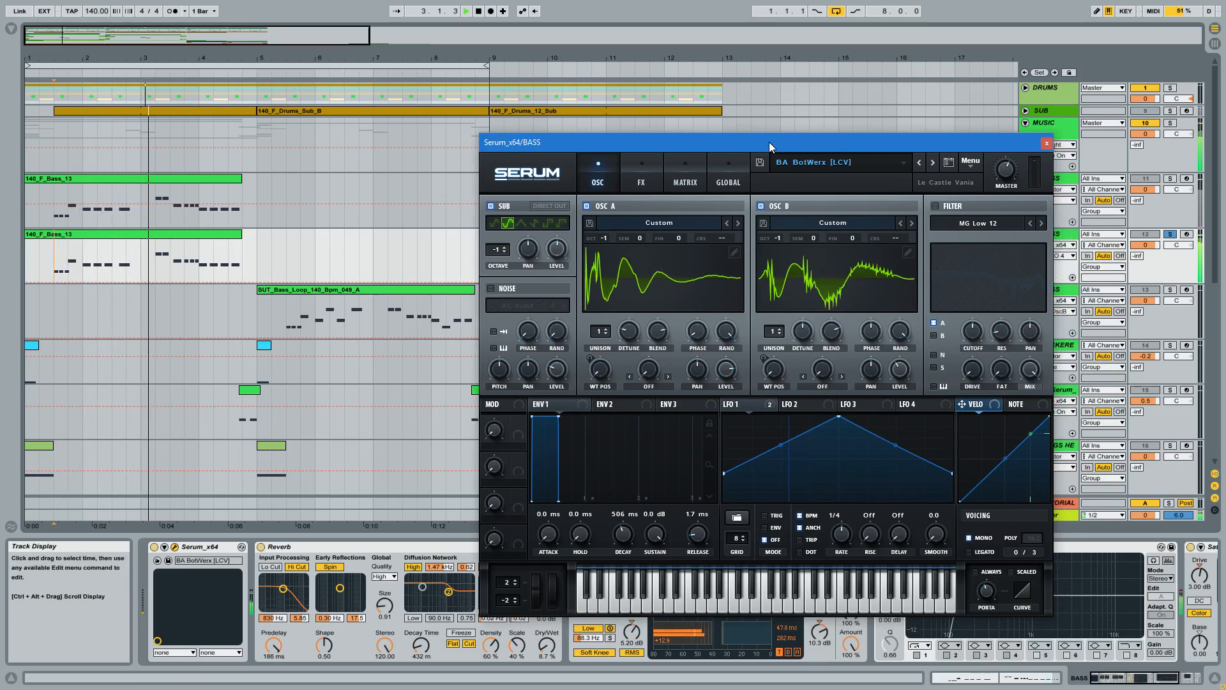
pyautogui.click(618, 12)
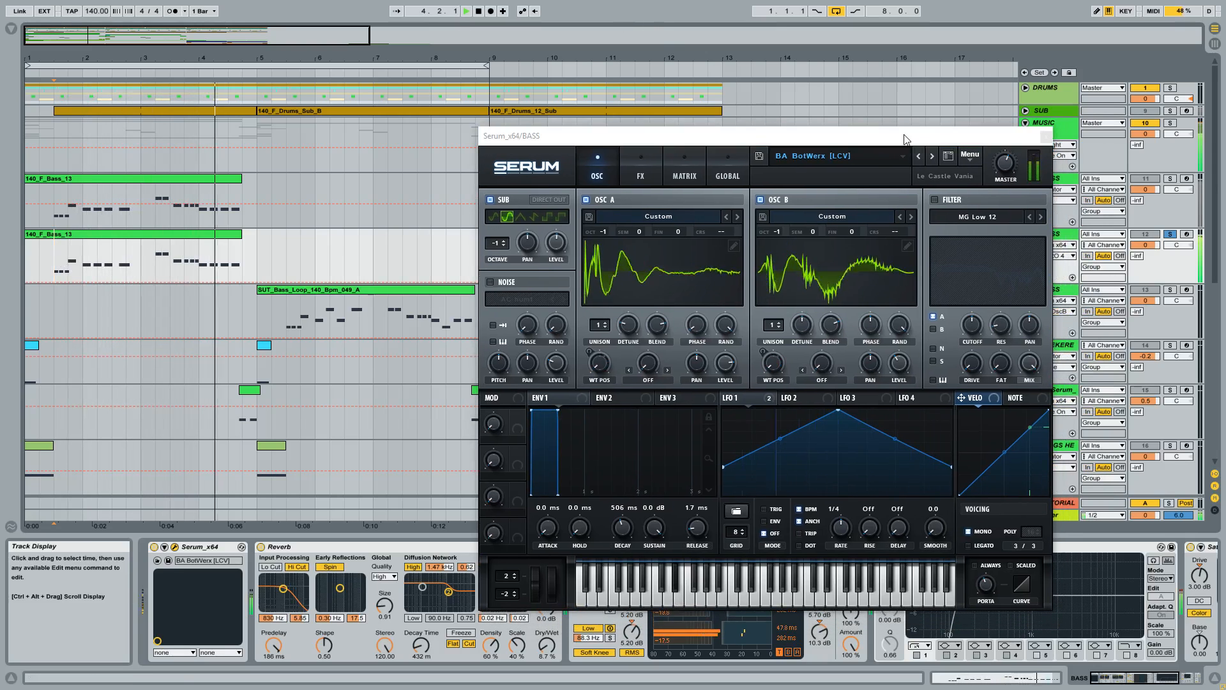
pyautogui.moveTo(872, 141); pyautogui.dragTo(890, 20)
pyautogui.click(368, 535)
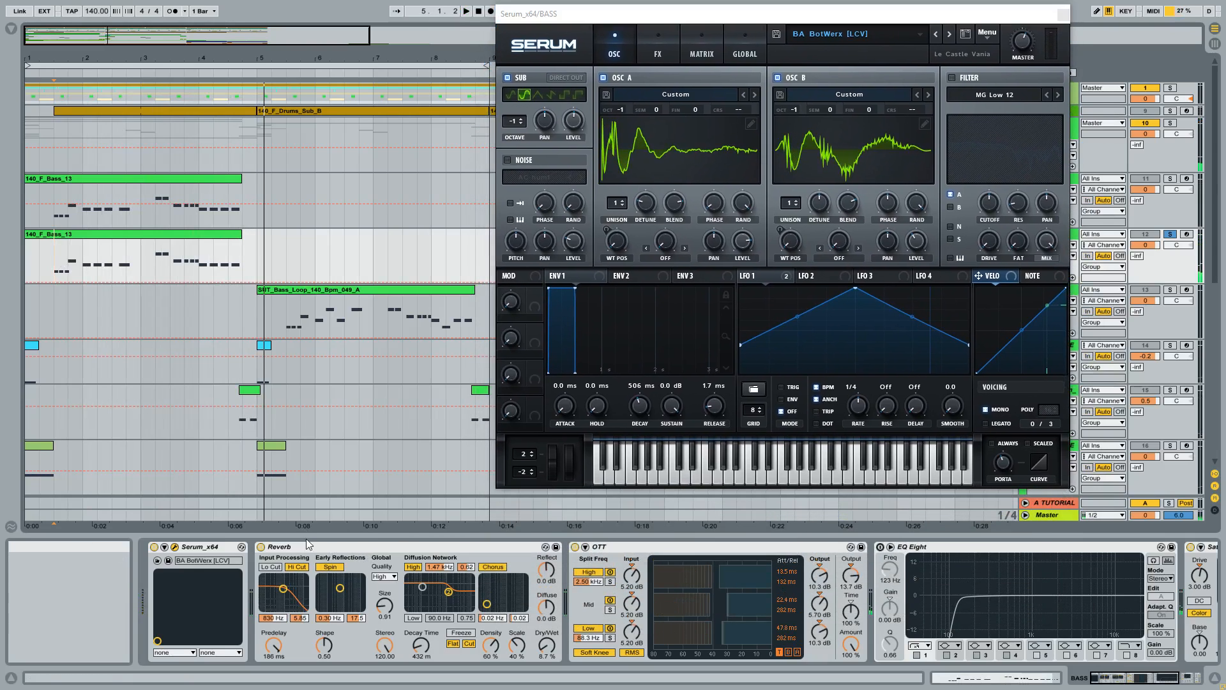
# Examine the OTT, Reverb and remaining effects in the duplicated BASS track's device chain
pyautogui.click(652, 547)
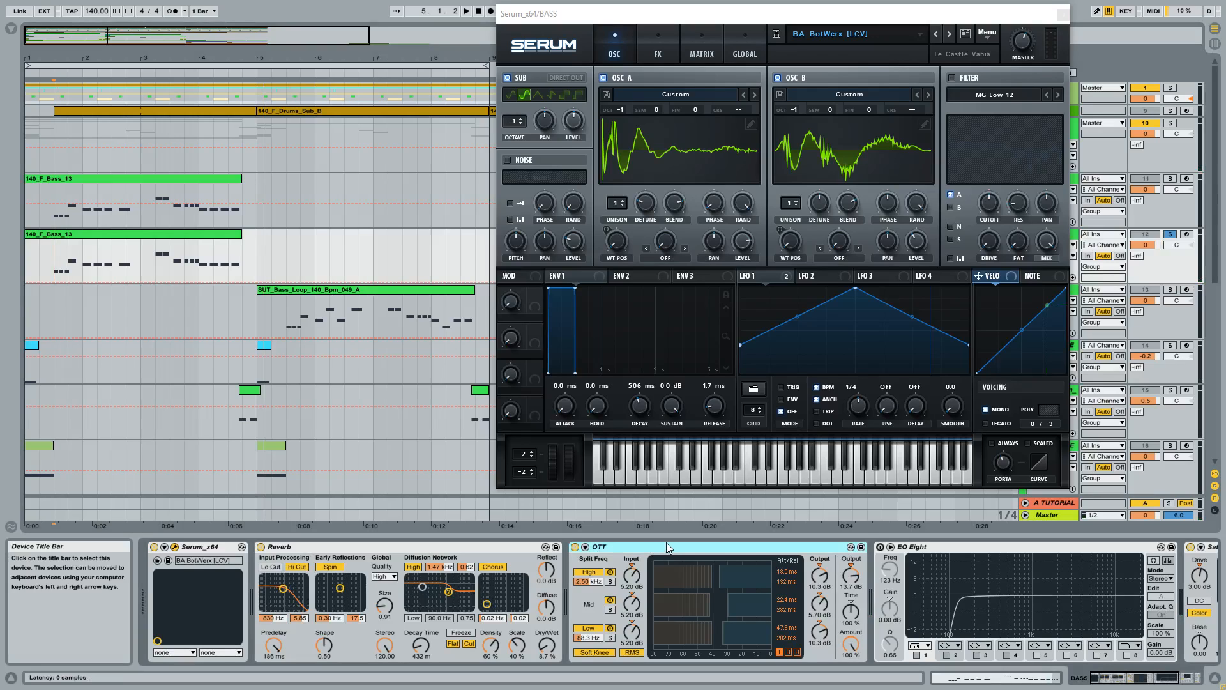
pyautogui.click(488, 546)
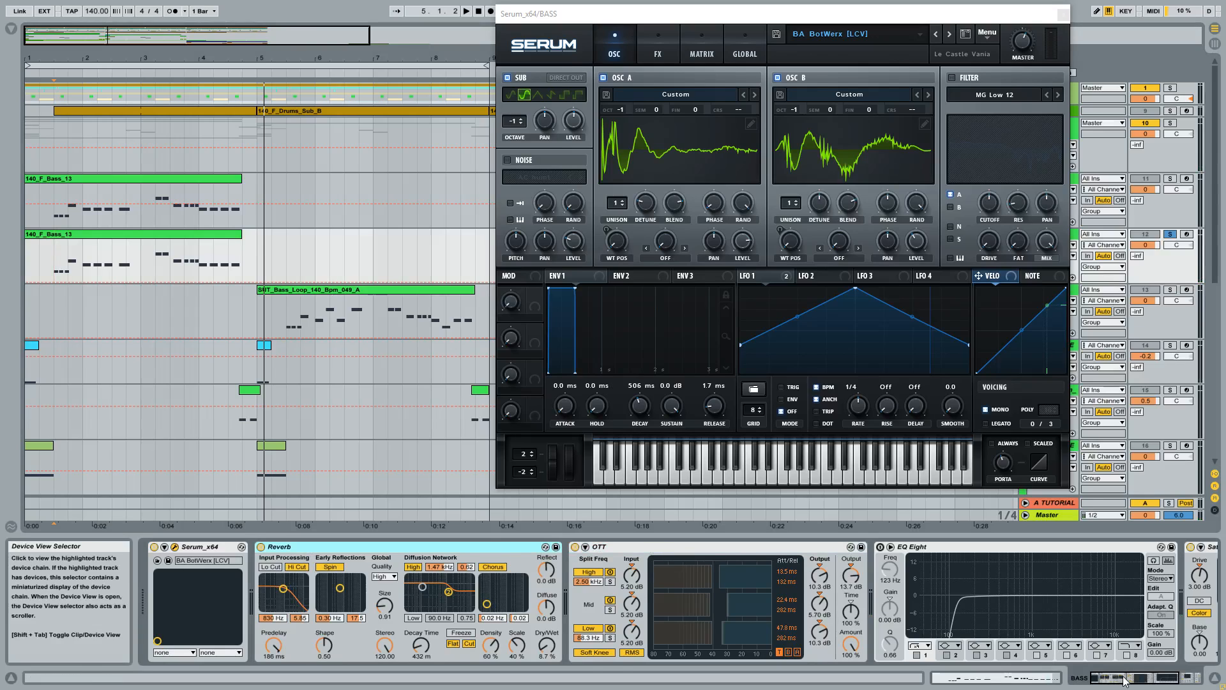
pyautogui.moveTo(1129, 678)
pyautogui.mouseDown()
pyautogui.moveTo(1162, 674)
pyautogui.moveTo(1117, 676)
pyautogui.mouseUp()
# Enable Serum's oscillator filter and set its type to Reverb from the Misc filters
pyautogui.moveTo(784, 20); pyautogui.dragTo(690, 64)
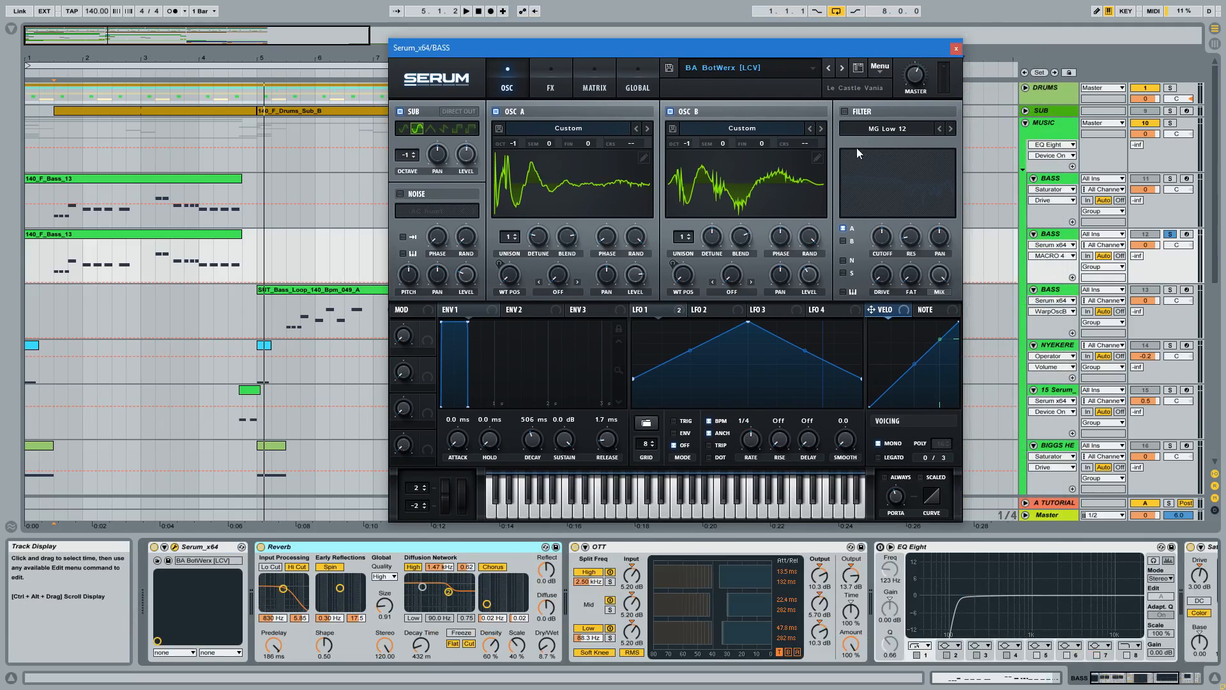
pyautogui.click(851, 111)
pyautogui.click(886, 129)
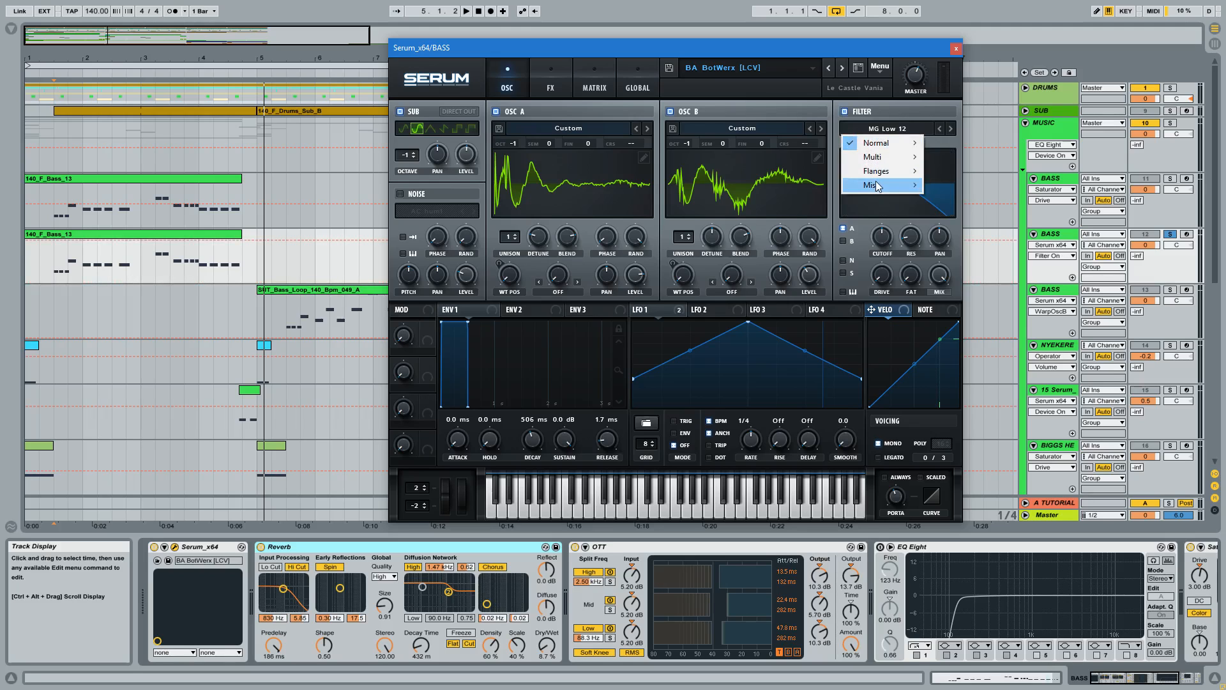
pyautogui.moveTo(877, 185)
pyautogui.click(780, 339)
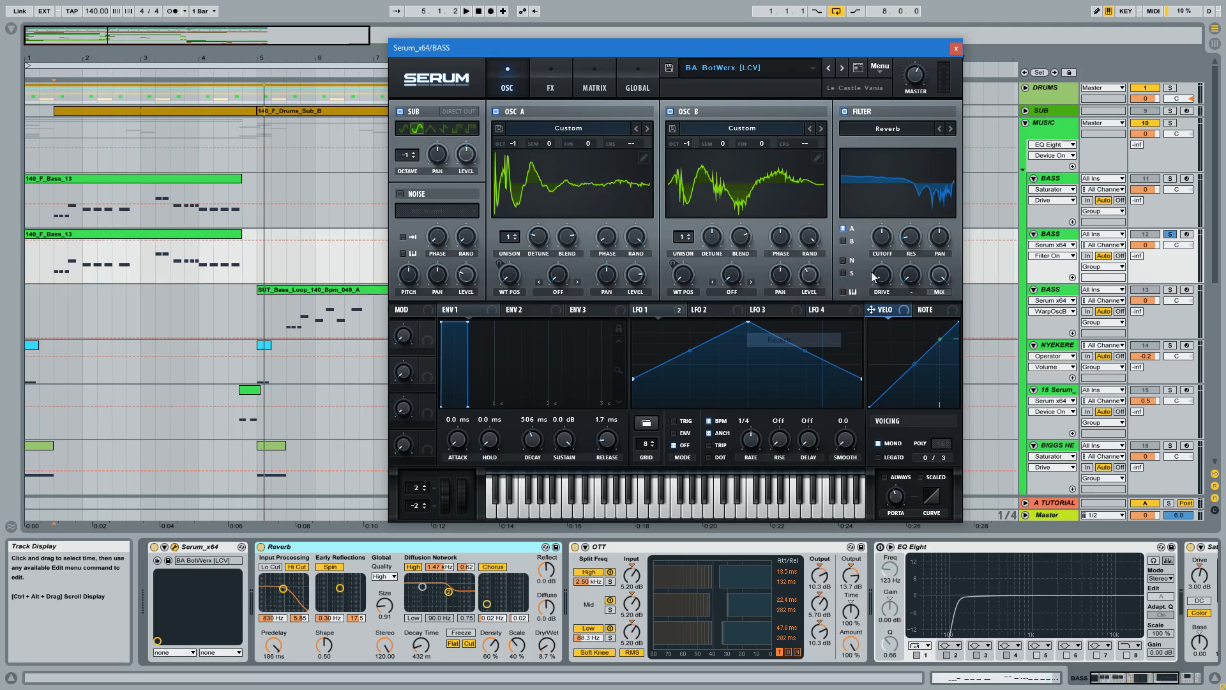
# Modulate the Reverb filter's cutoff with Env 2 at 111 ms decay and 0% sustain, and play the clip
pyautogui.moveTo(885, 243); pyautogui.dragTo(885, 254)
pyautogui.click(527, 309)
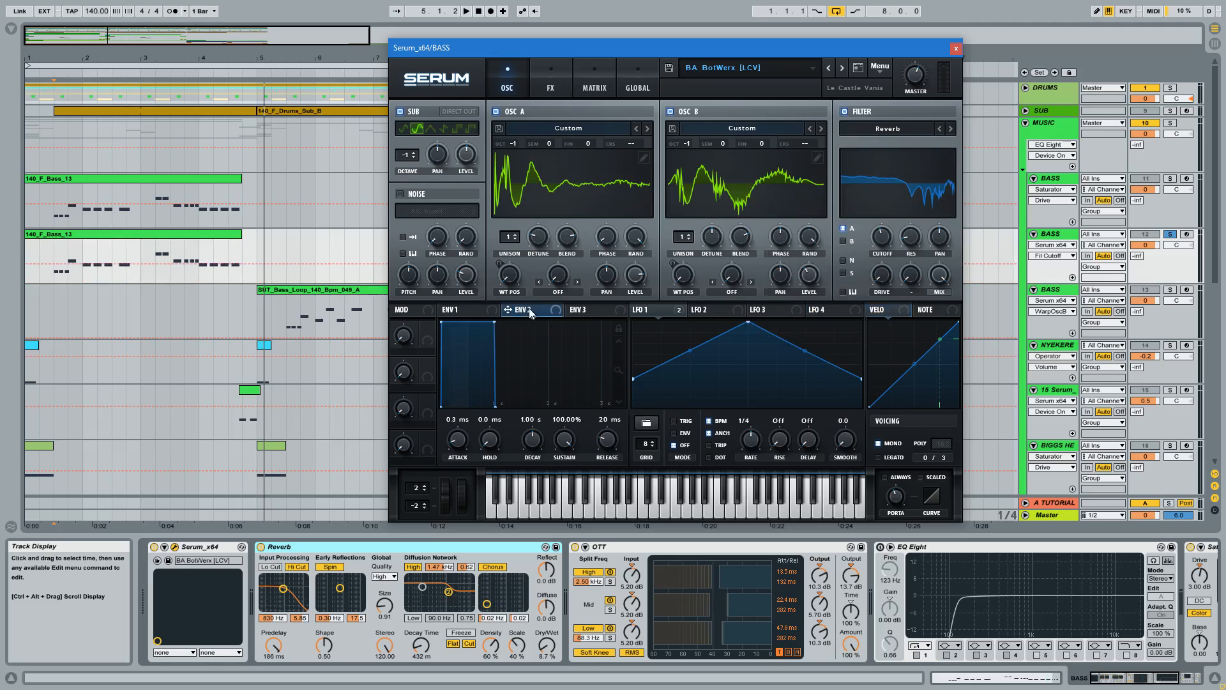
pyautogui.moveTo(491, 325); pyautogui.dragTo(444, 468)
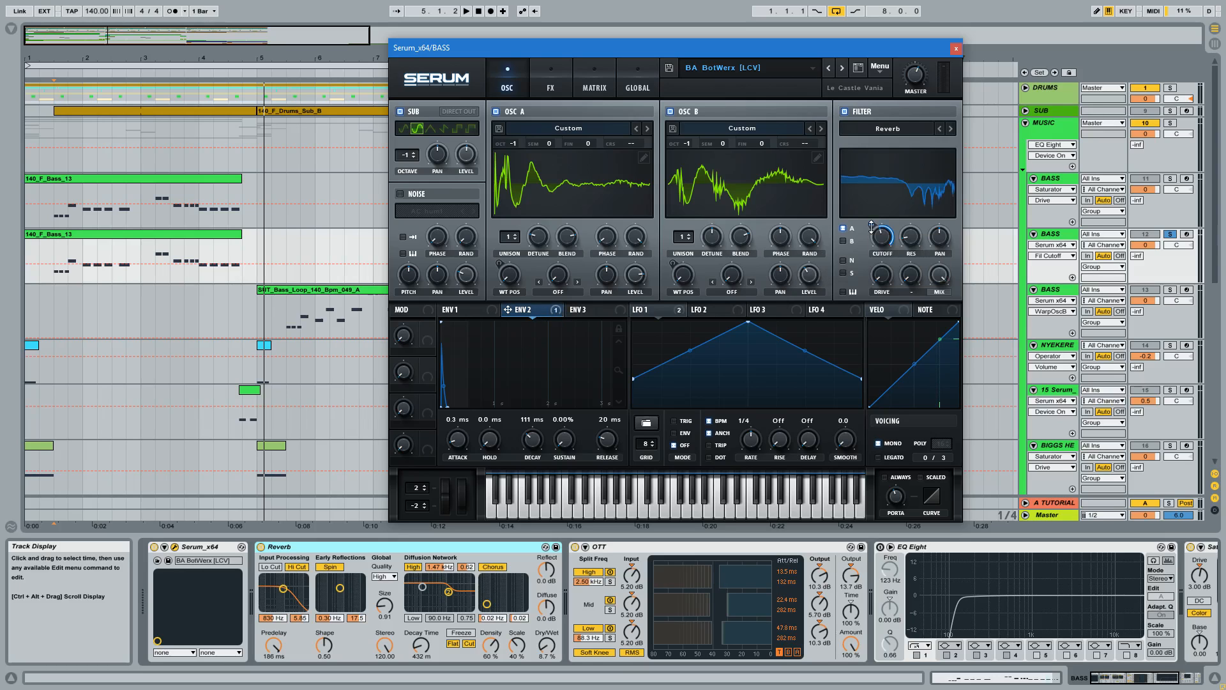
pyautogui.click(62, 267)
pyautogui.press('space')
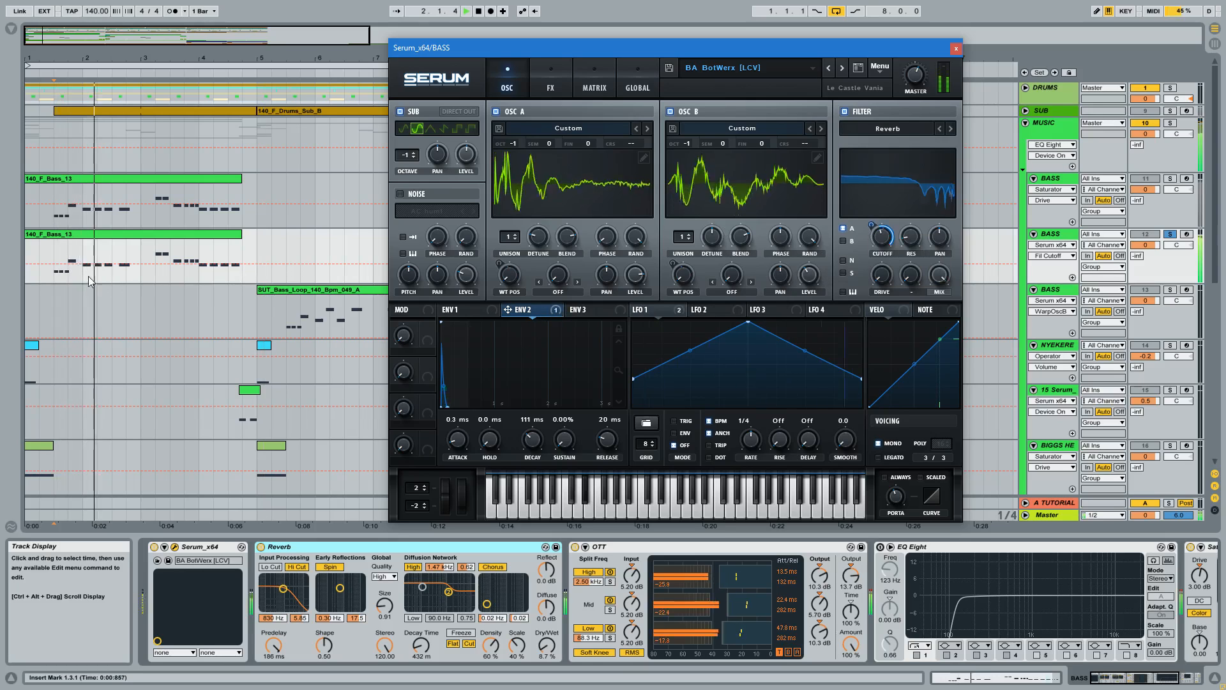
# Turn off Serum's Reverb effect and enable the FX filter with the MG Low 18 type
pyautogui.click(552, 74)
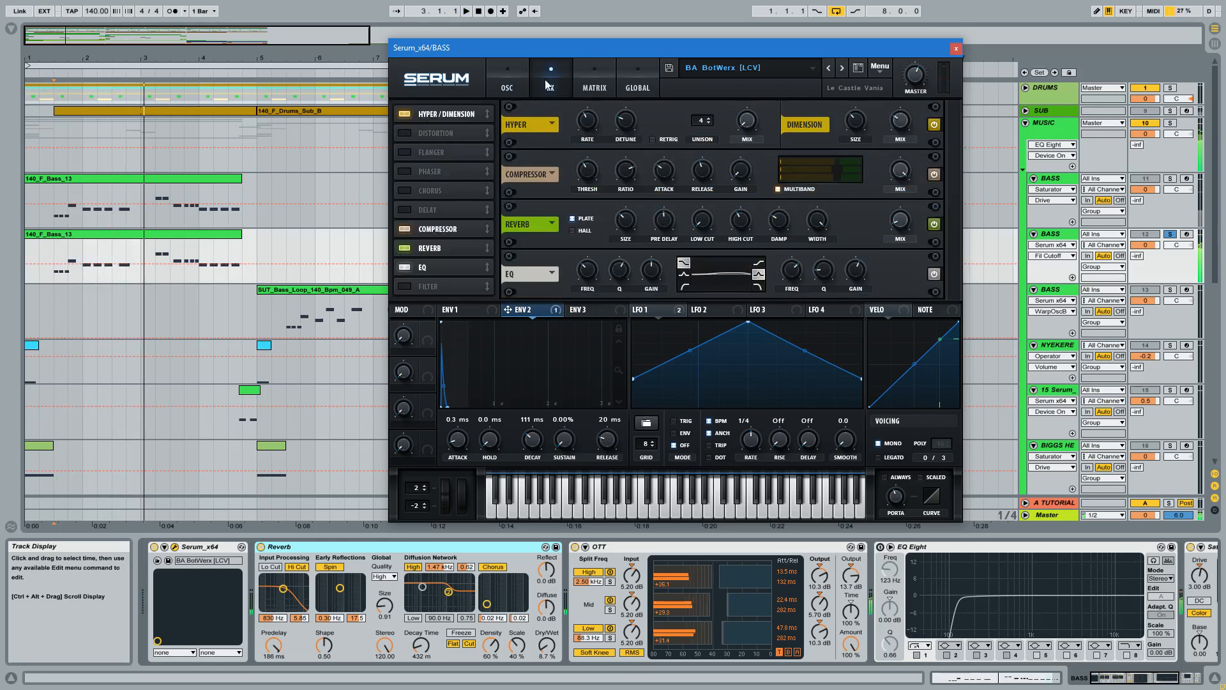
pyautogui.click(403, 248)
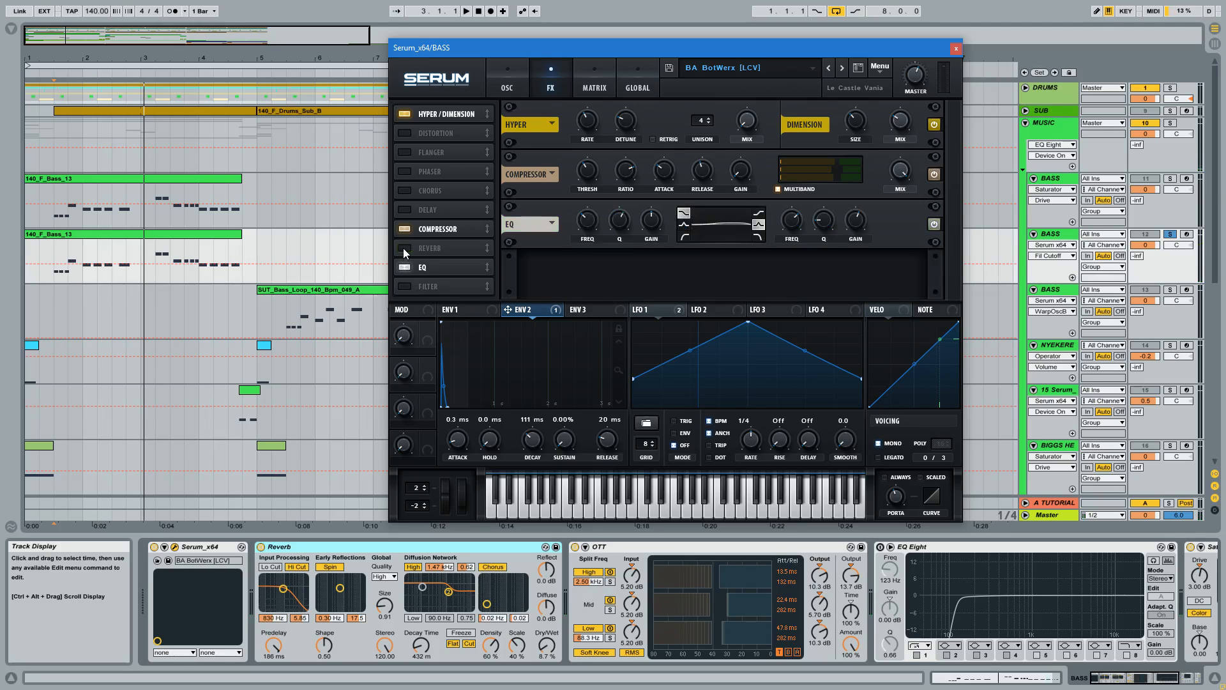
pyautogui.click(405, 284)
pyautogui.click(611, 276)
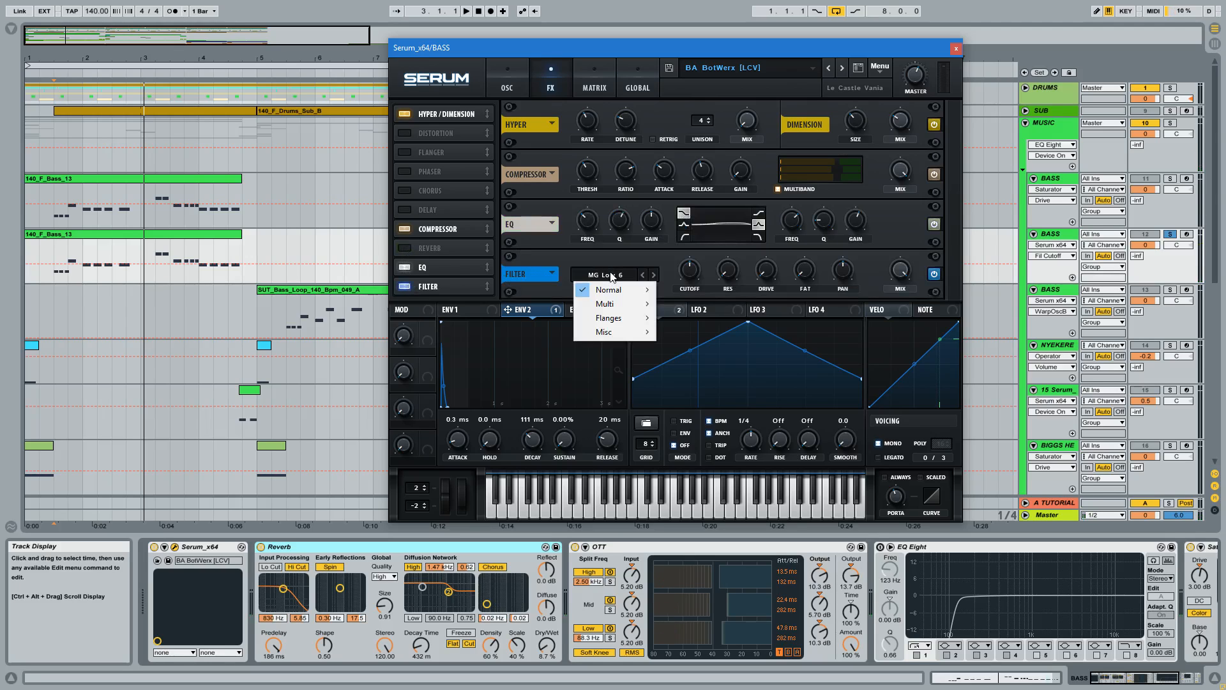
pyautogui.moveTo(626, 292)
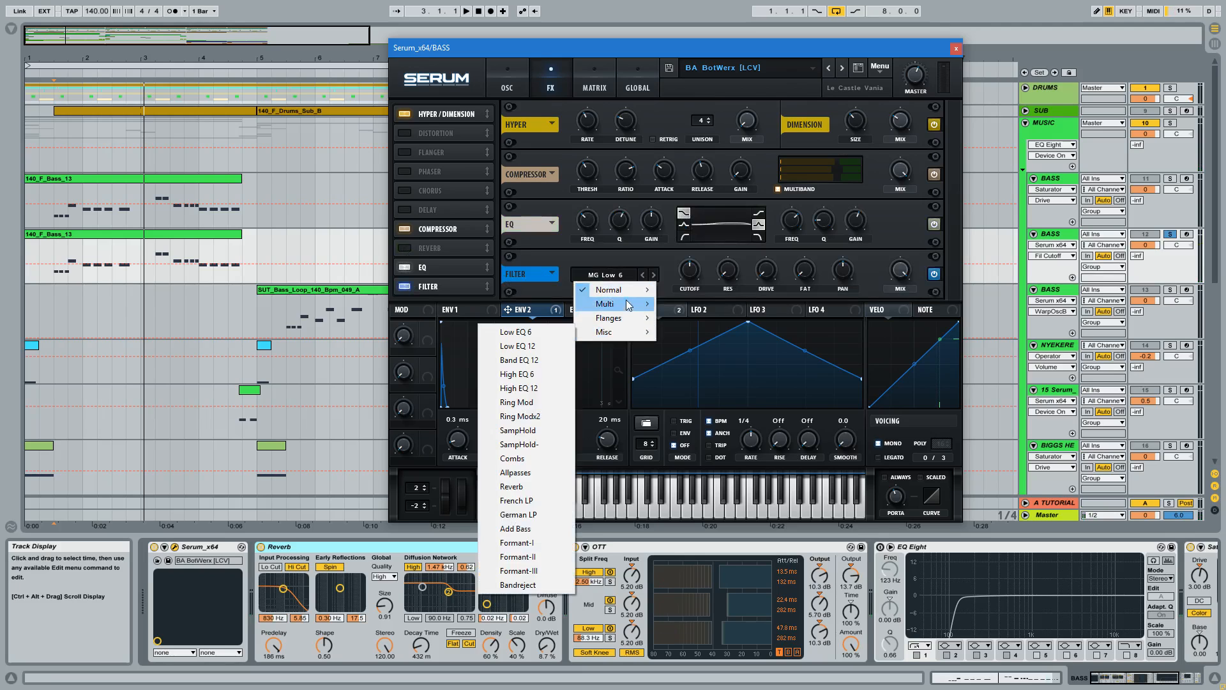
pyautogui.click(537, 318)
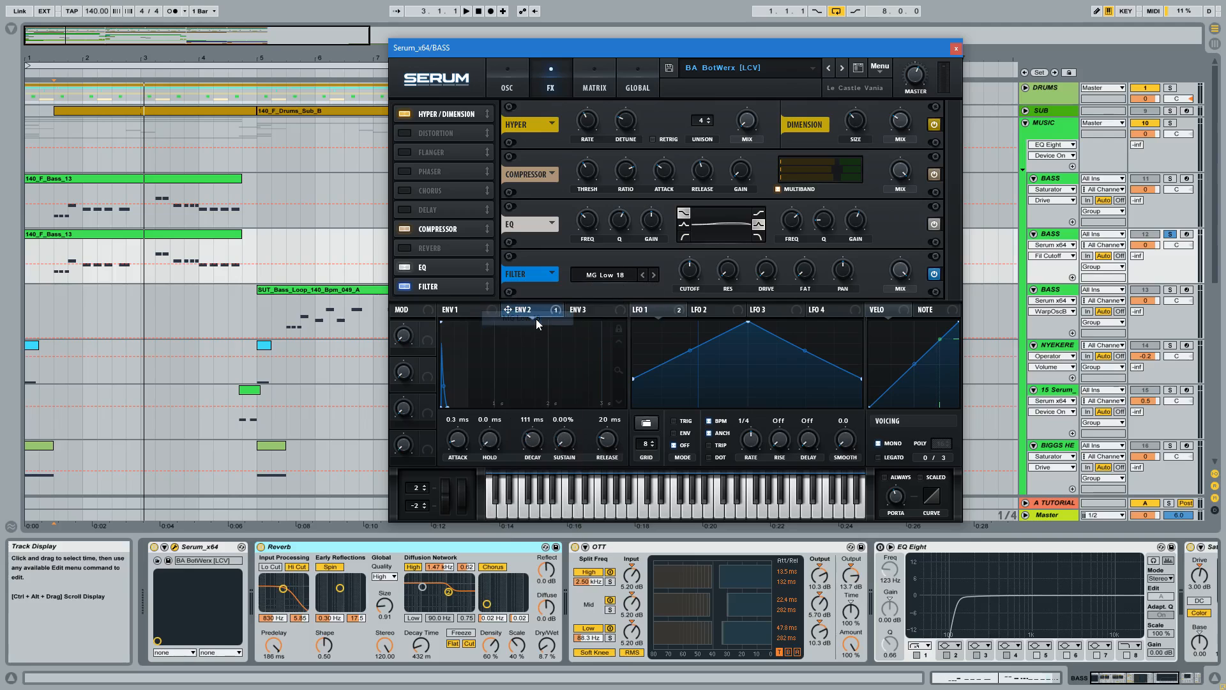
# Modulate the FX filter's cutoff with Env 2 and play the clip
pyautogui.click(688, 273)
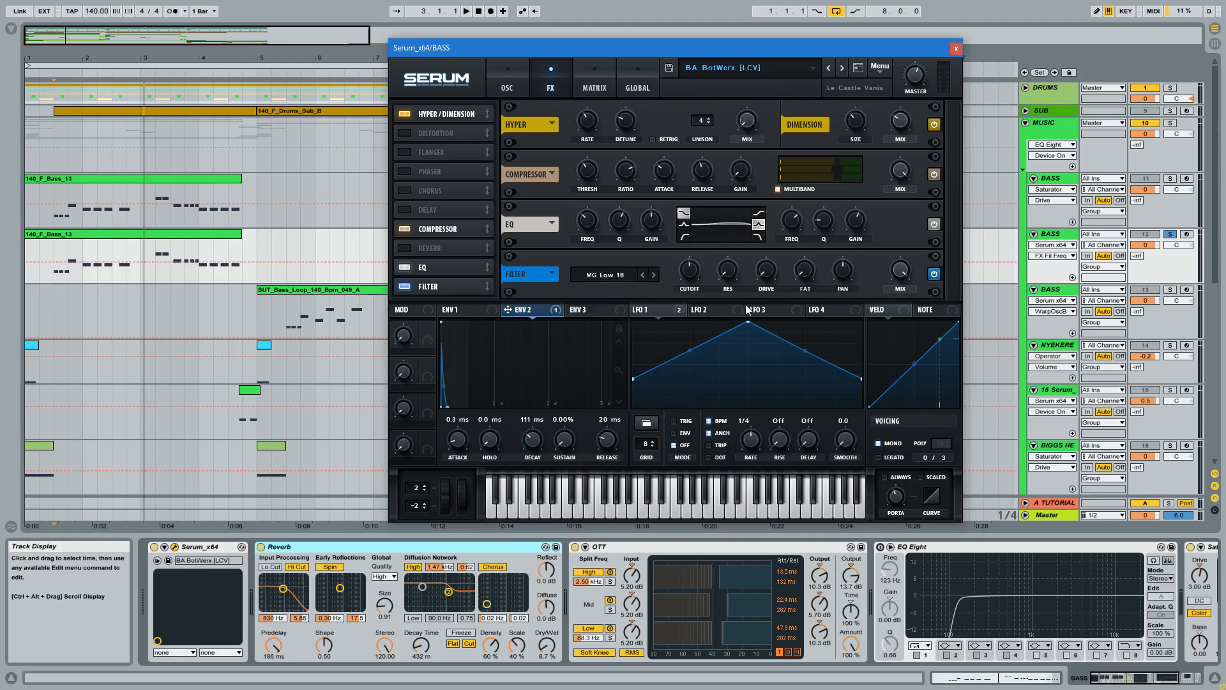
pyautogui.moveTo(539, 310); pyautogui.dragTo(691, 245)
pyautogui.press('space')
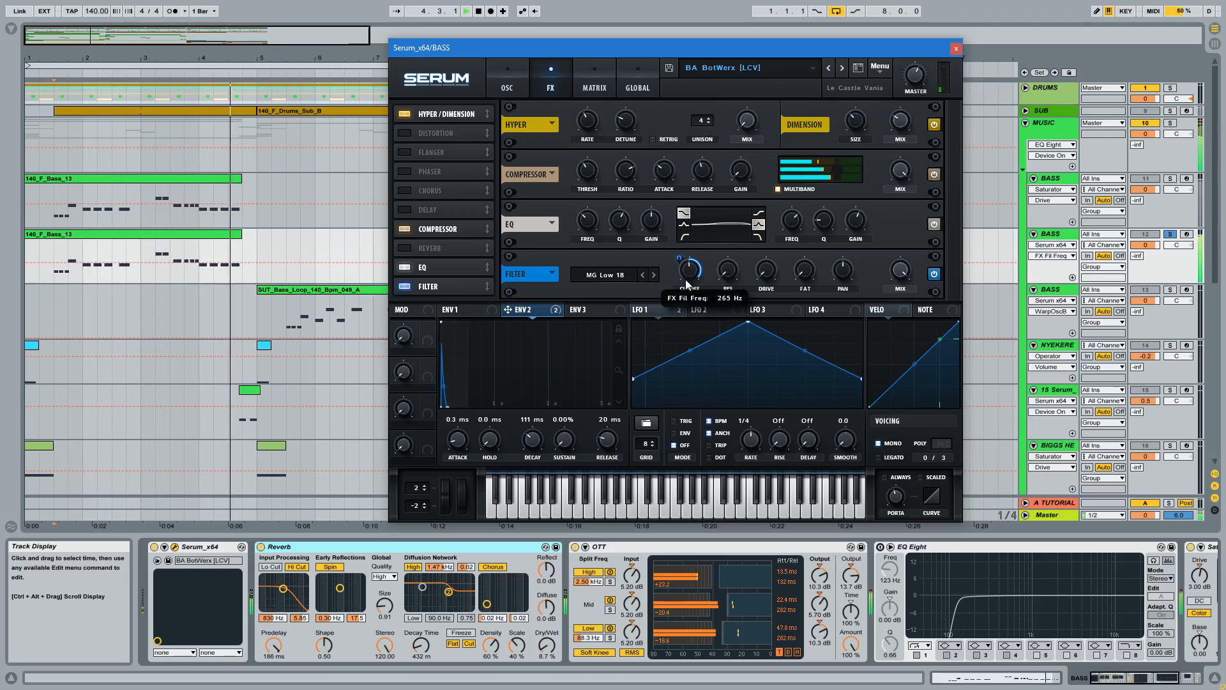
# Solo the original BASS track in place of the duplicate and play it from the start for comparison
pyautogui.click(1169, 179)
pyautogui.press('space')
pyautogui.press('space')
pyautogui.click(1051, 178)
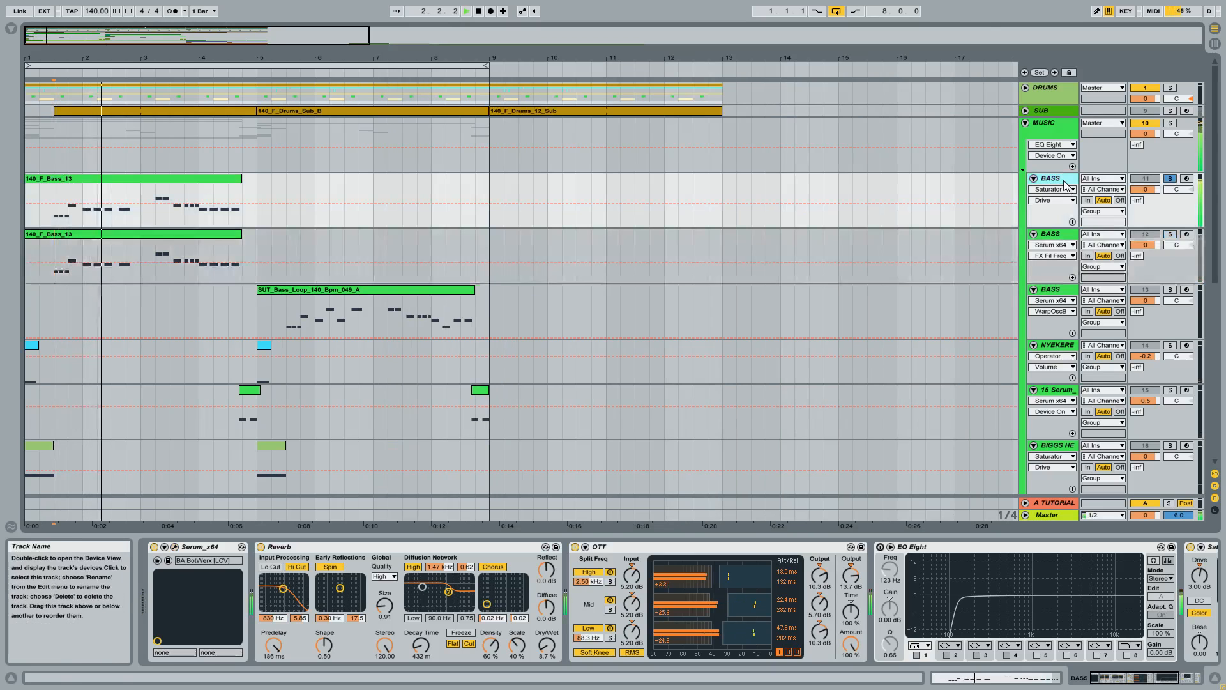
# Examine the original BASS track's Serum settings: Env 2, the Reverb filter cutoff and the FX filter
pyautogui.click(174, 547)
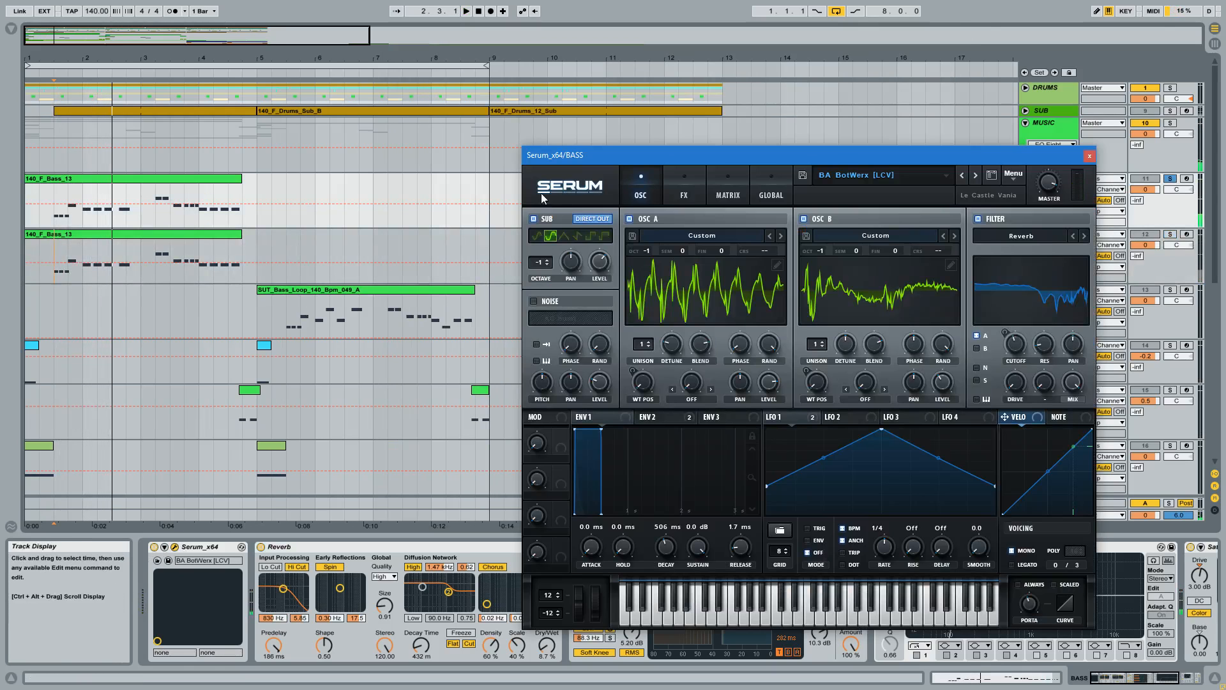
pyautogui.moveTo(738, 168); pyautogui.dragTo(481, 123)
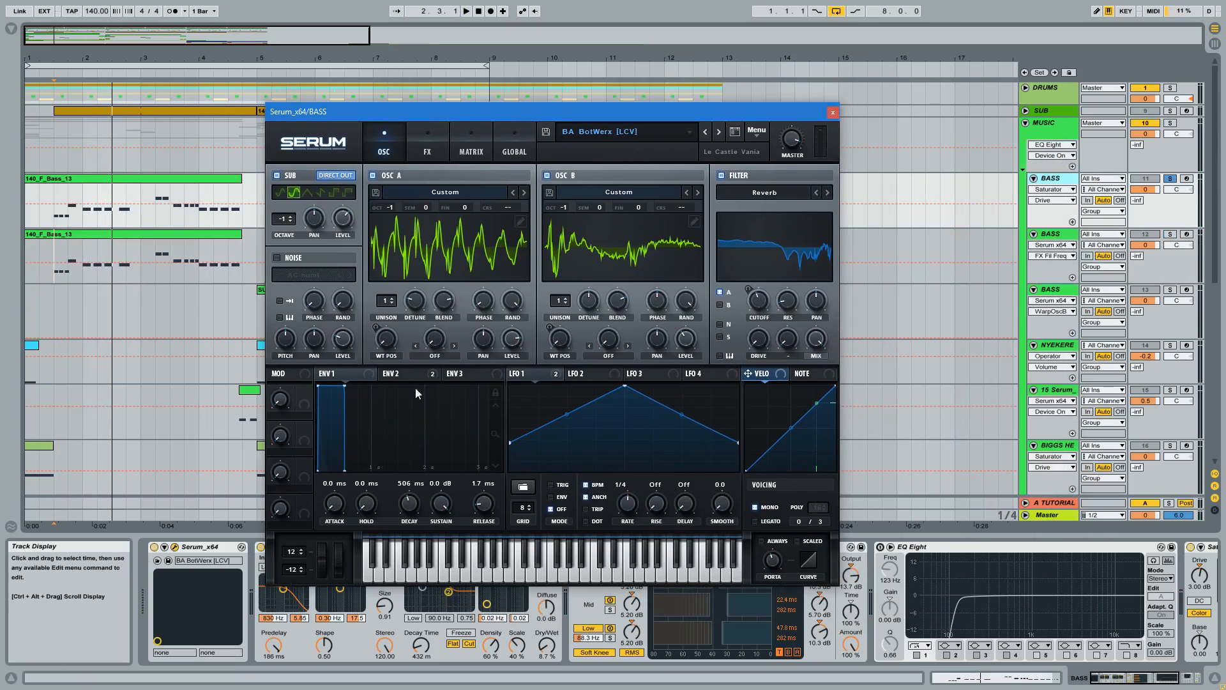
pyautogui.click(403, 376)
pyautogui.click(759, 305)
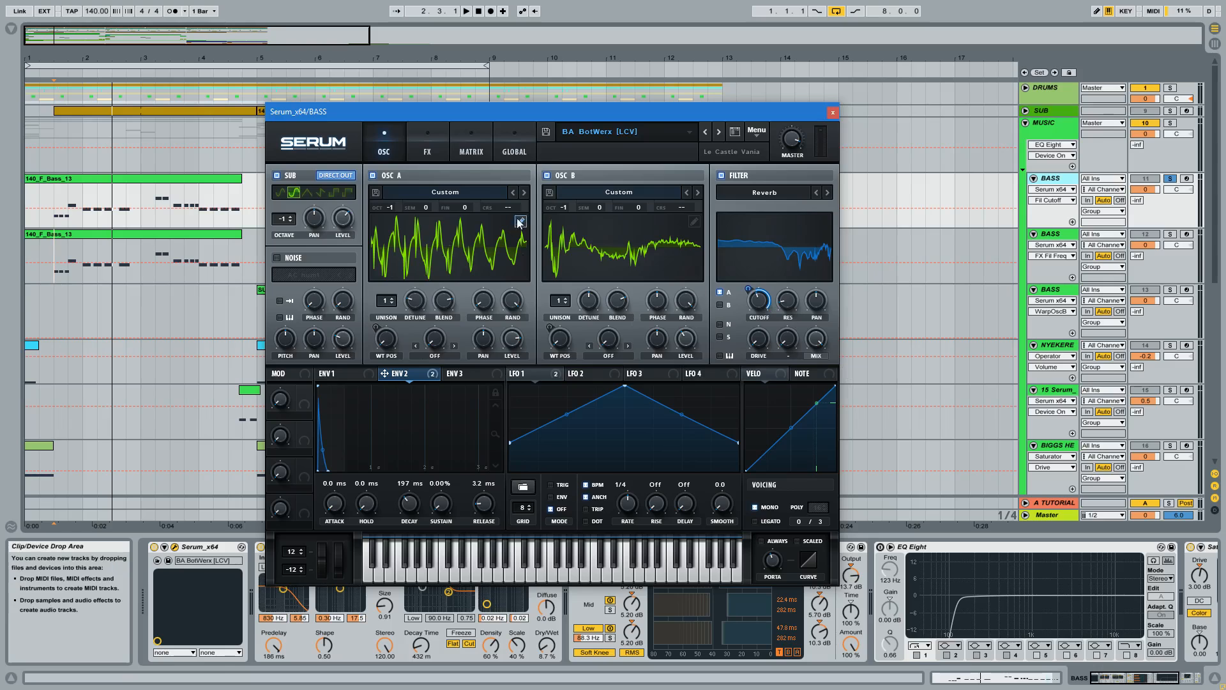
pyautogui.click(418, 157)
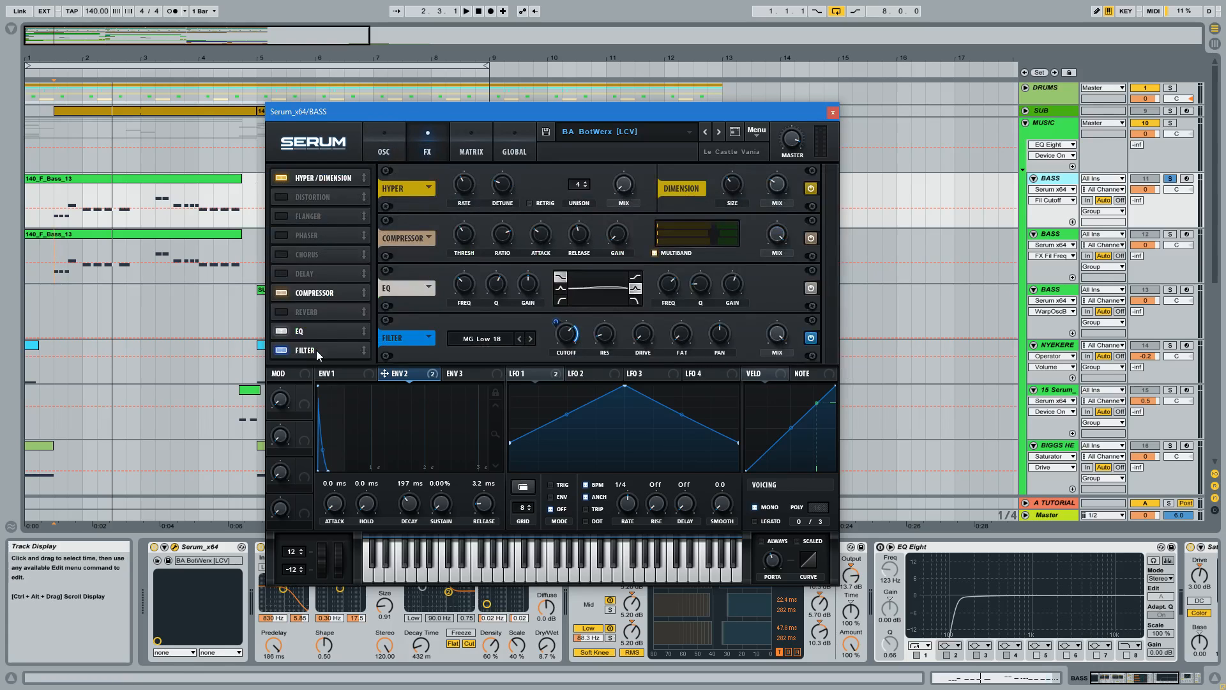
pyautogui.click(565, 342)
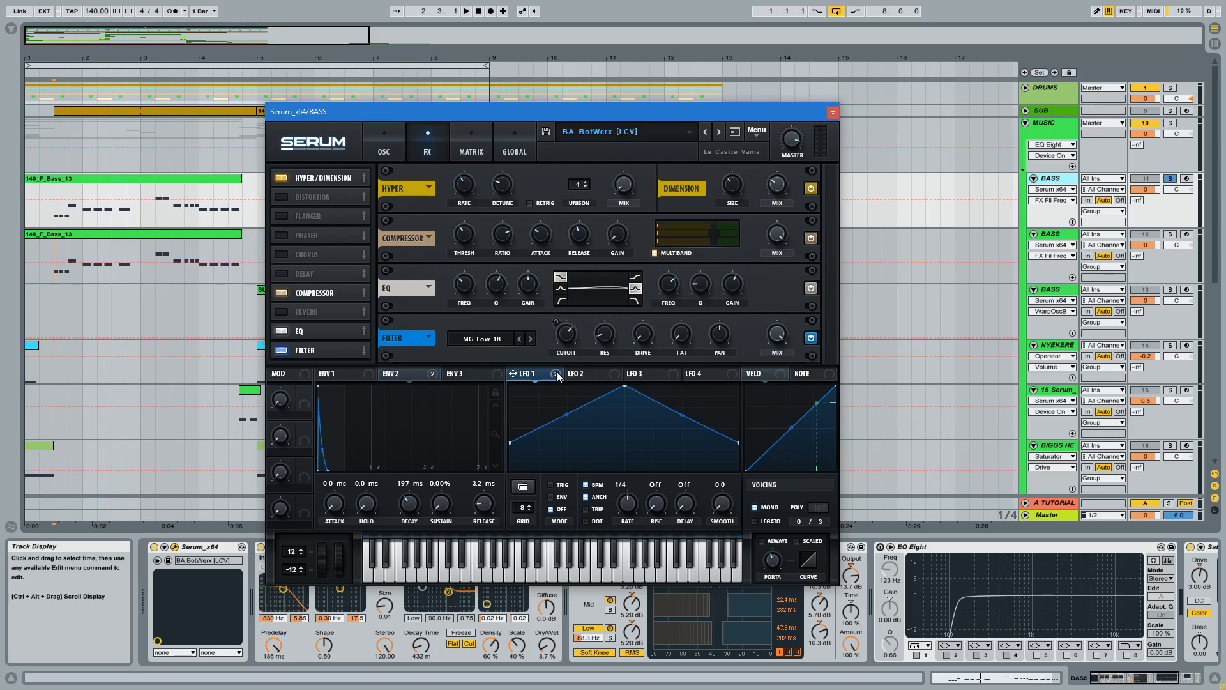
pyautogui.click(834, 111)
# Play the original BASS track and switch the solo to the duplicated BASS track to compare both sounds
pyautogui.press('space')
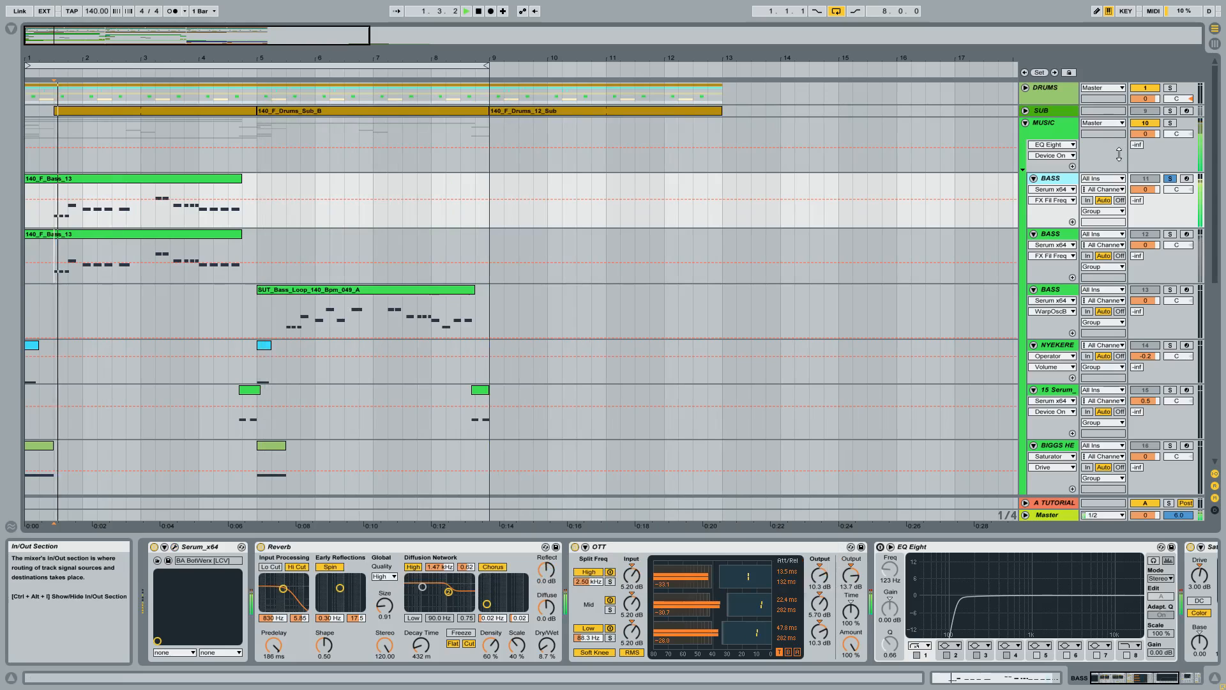
pyautogui.click(1170, 234)
pyautogui.click(1054, 234)
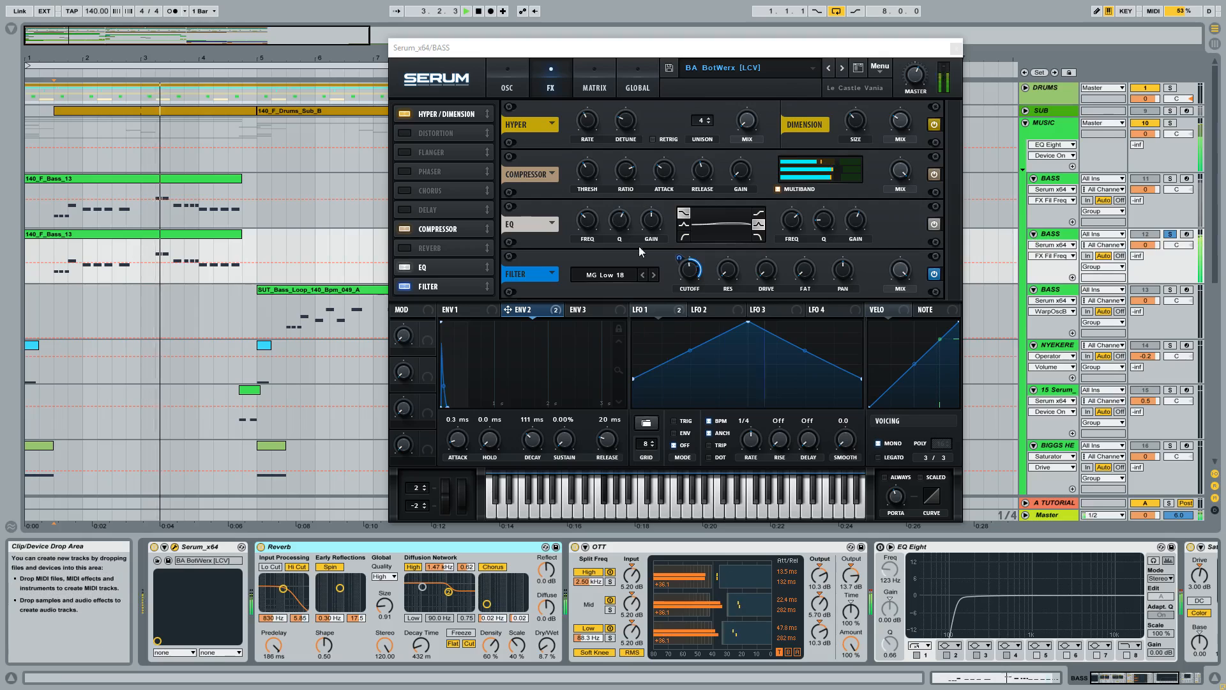
# Raise the duplicate's FX filter cutoff and fine-tune its oscillator Reverb filter cutoff while playing the clip
pyautogui.moveTo(691, 272); pyautogui.dragTo(699, 250)
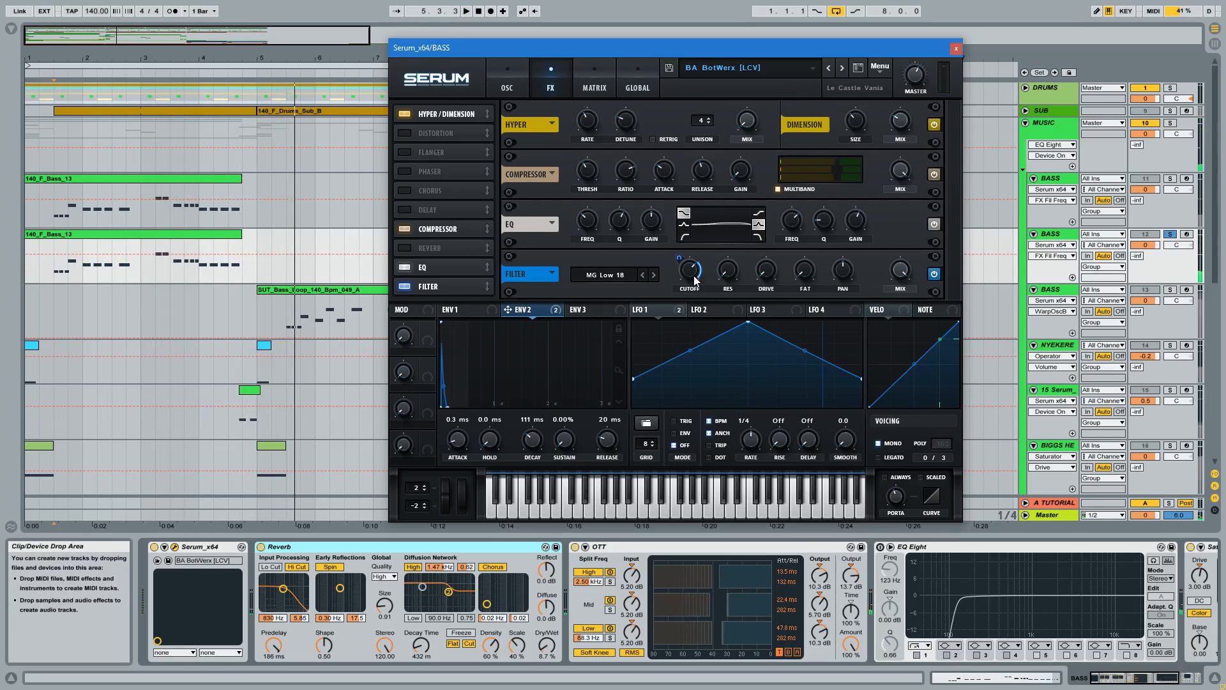
pyautogui.click(507, 83)
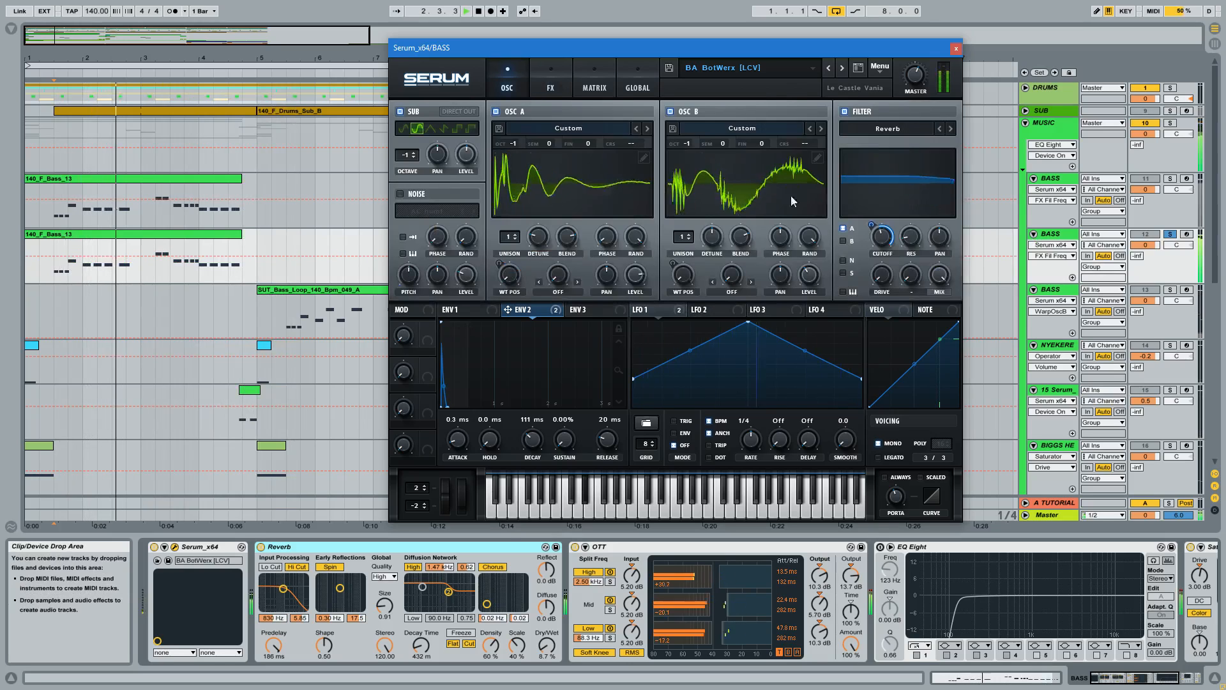
pyautogui.moveTo(890, 246); pyautogui.dragTo(891, 251)
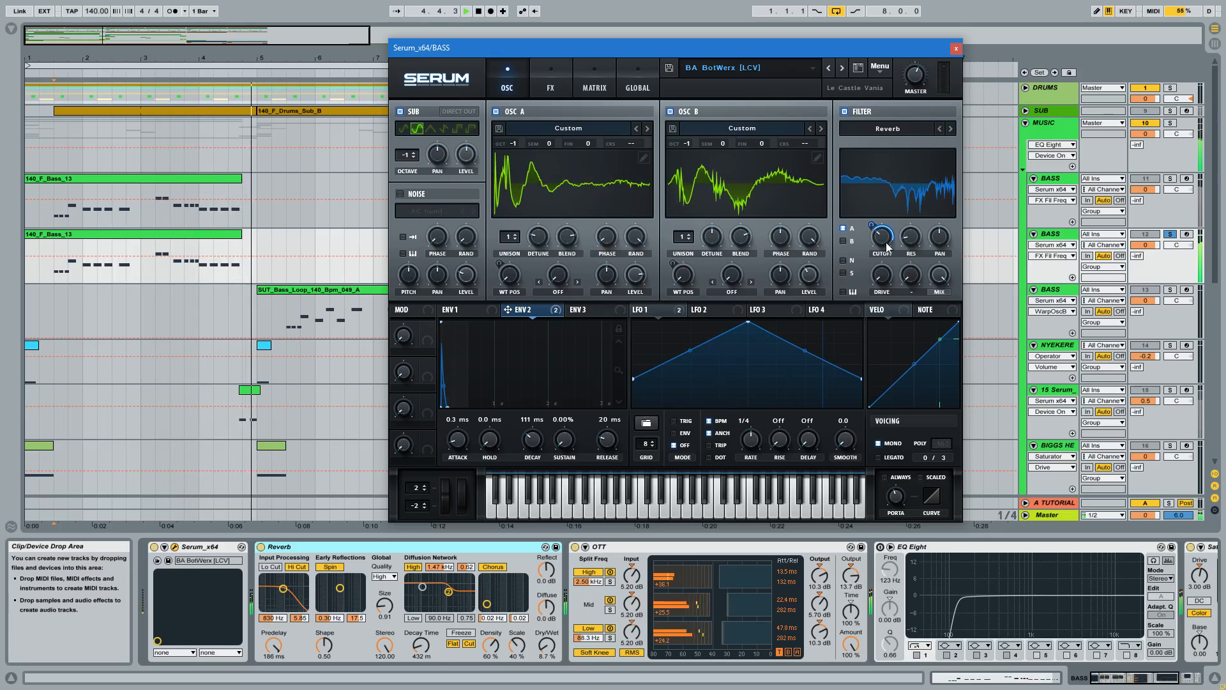
pyautogui.press('space')
pyautogui.press('space')
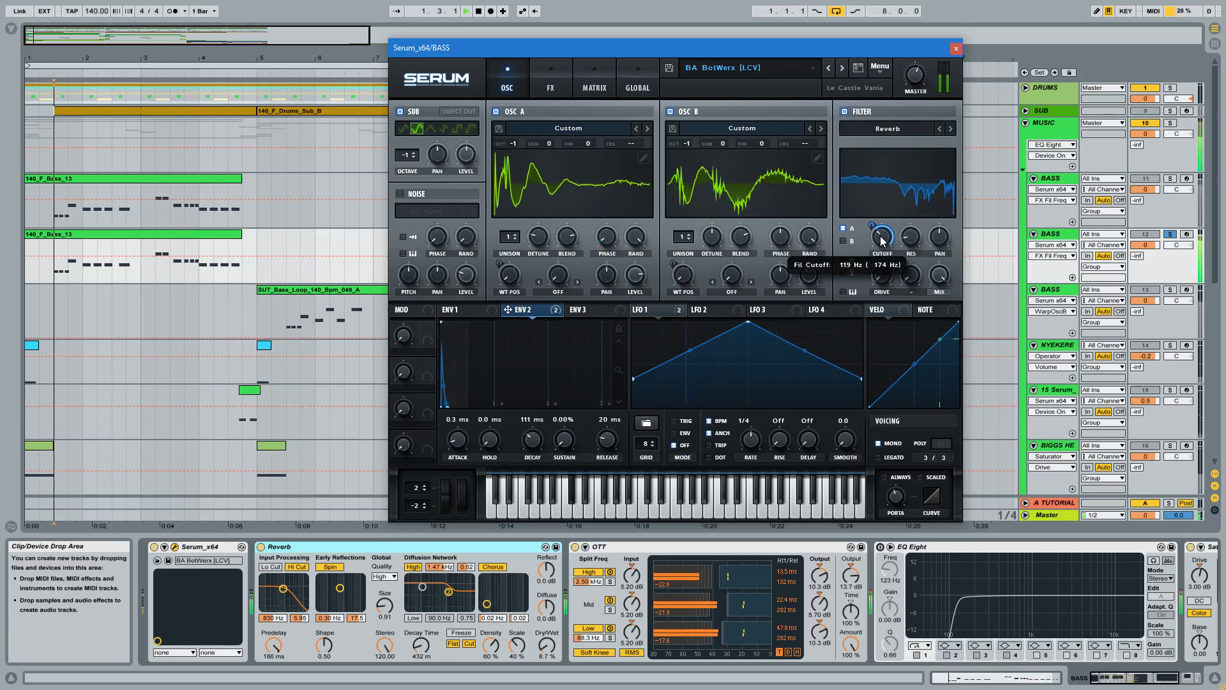
pyautogui.moveTo(881, 235); pyautogui.dragTo(878, 210)
pyautogui.press('space')
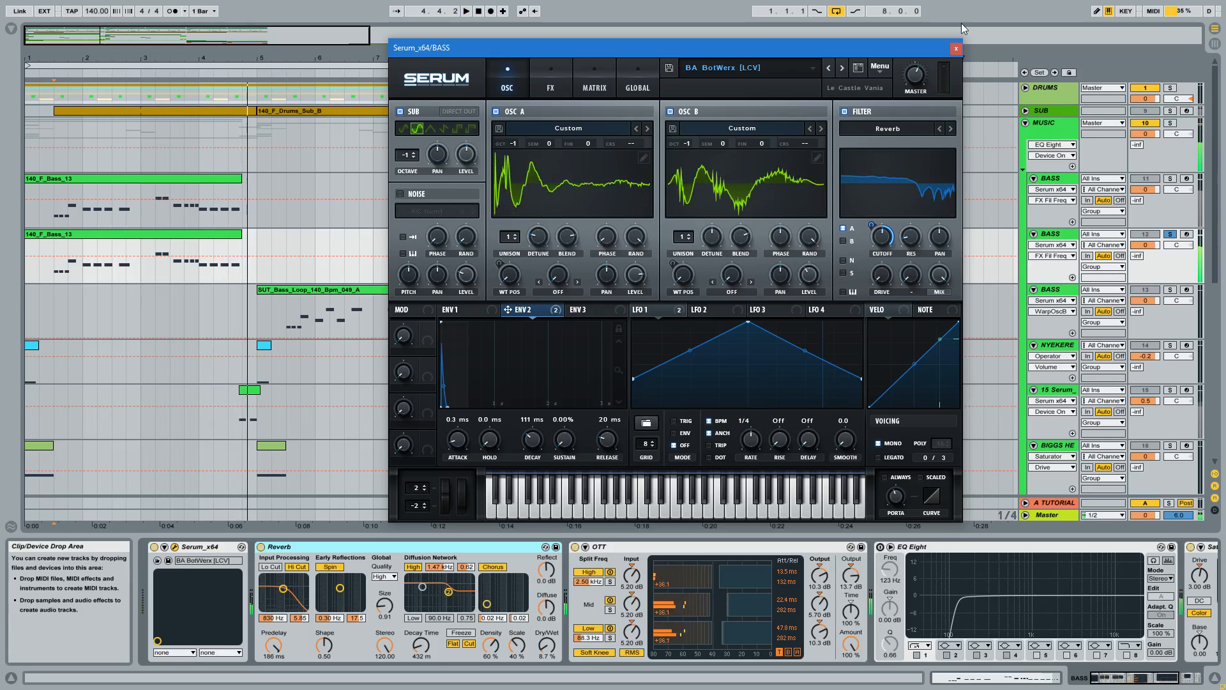
# Close the Serum window and delete the duplicated BASS track
pyautogui.click(955, 49)
pyautogui.click(1060, 235)
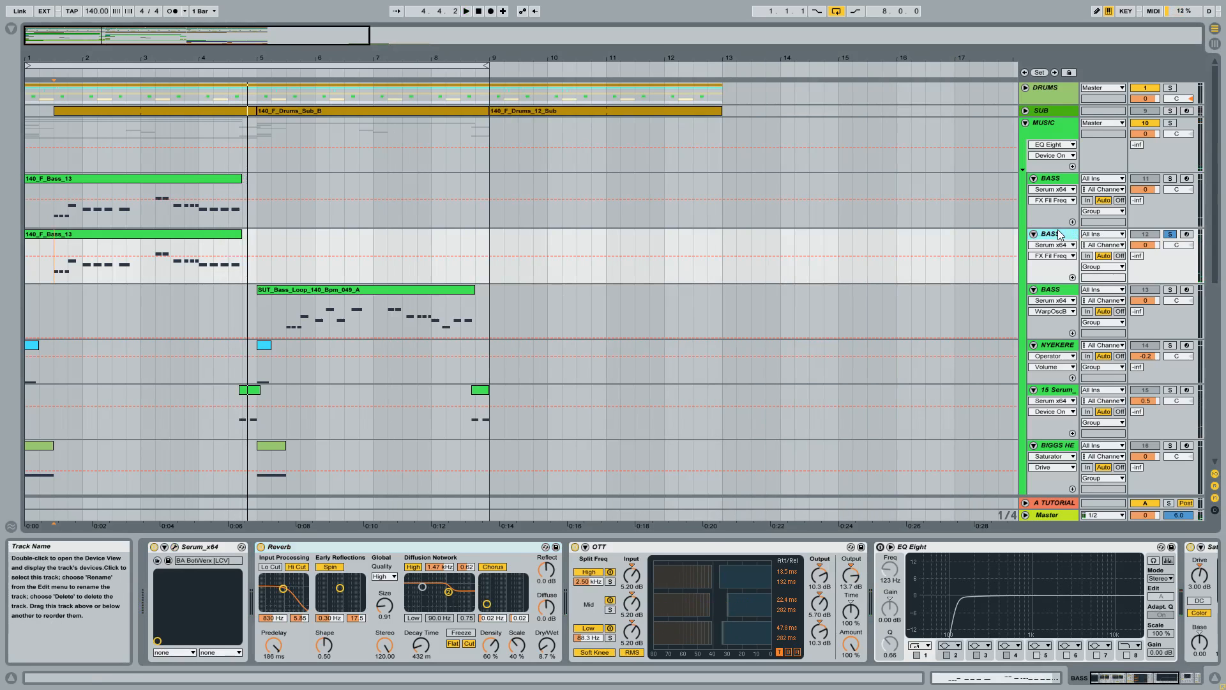
pyautogui.press('Delete')
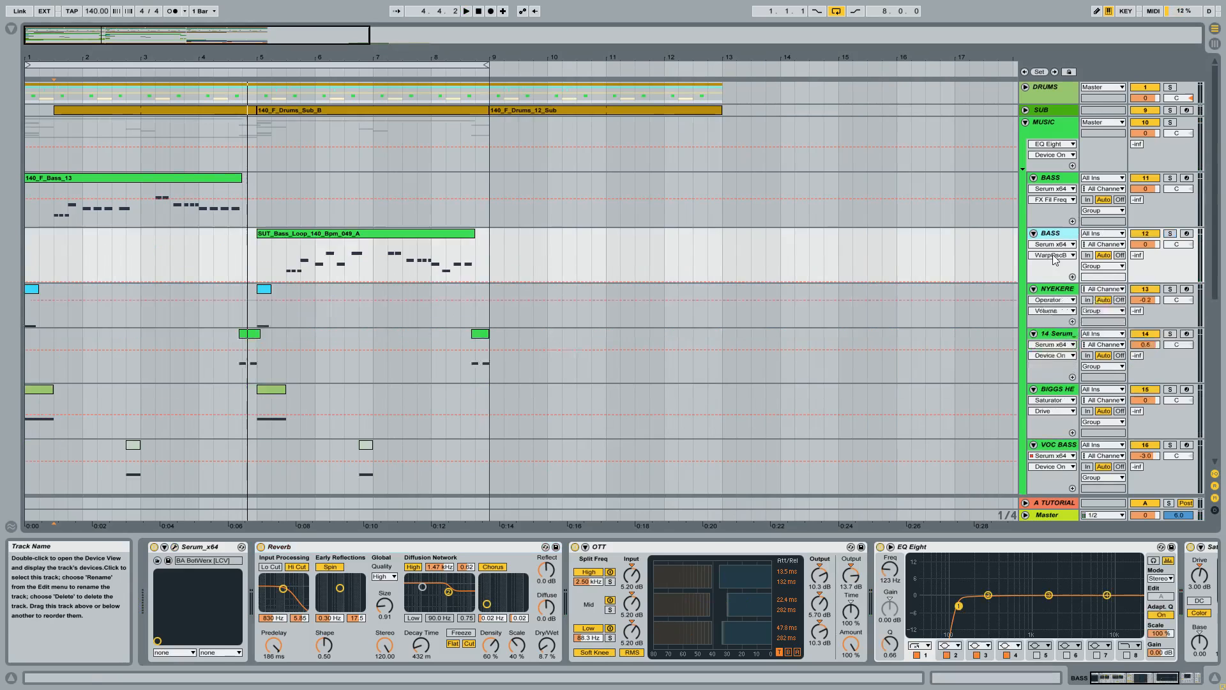
# Solo the BASS track holding the SUT_Bass_Loop_140_Bpm_049_A clip, select that clip and bring up the track's Serum window
pyautogui.click(1062, 224)
pyautogui.click(1045, 235)
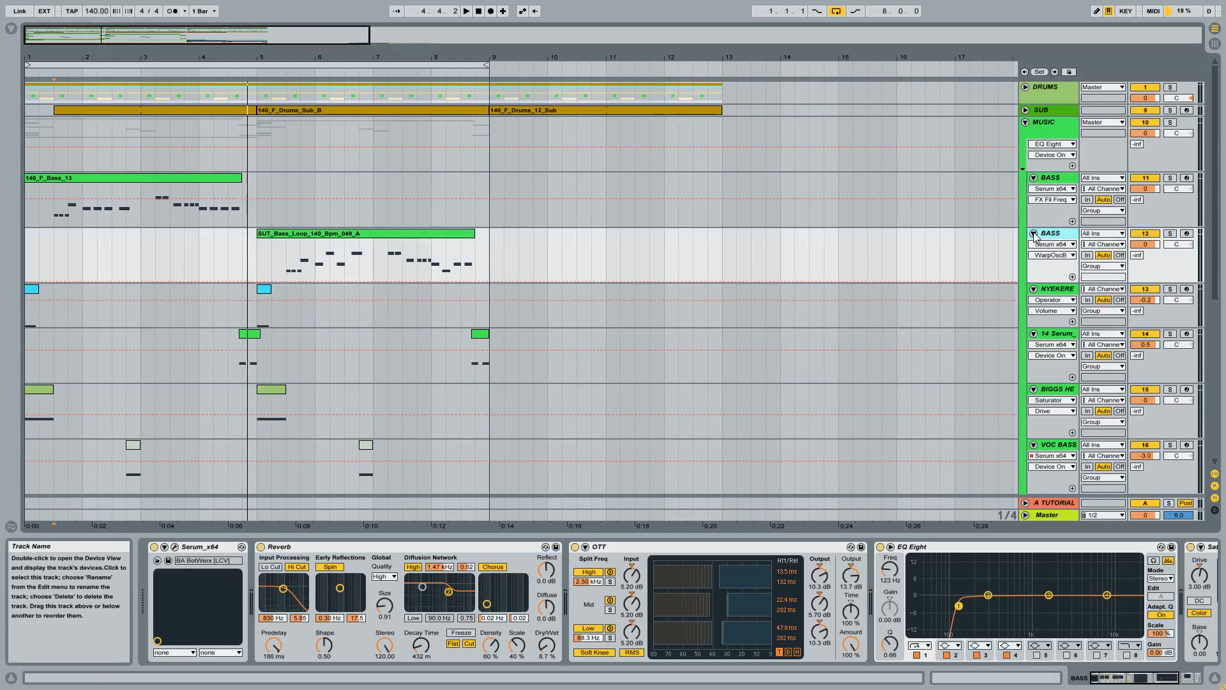
pyautogui.click(1169, 234)
pyautogui.click(431, 235)
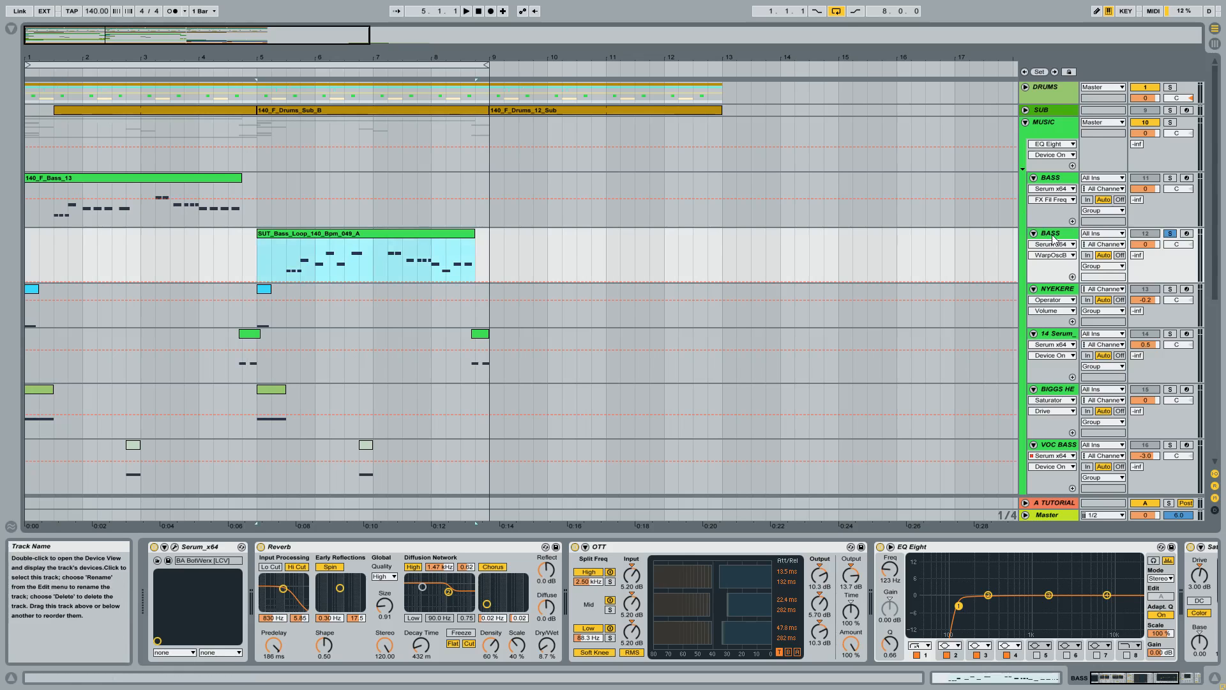
pyautogui.click(176, 547)
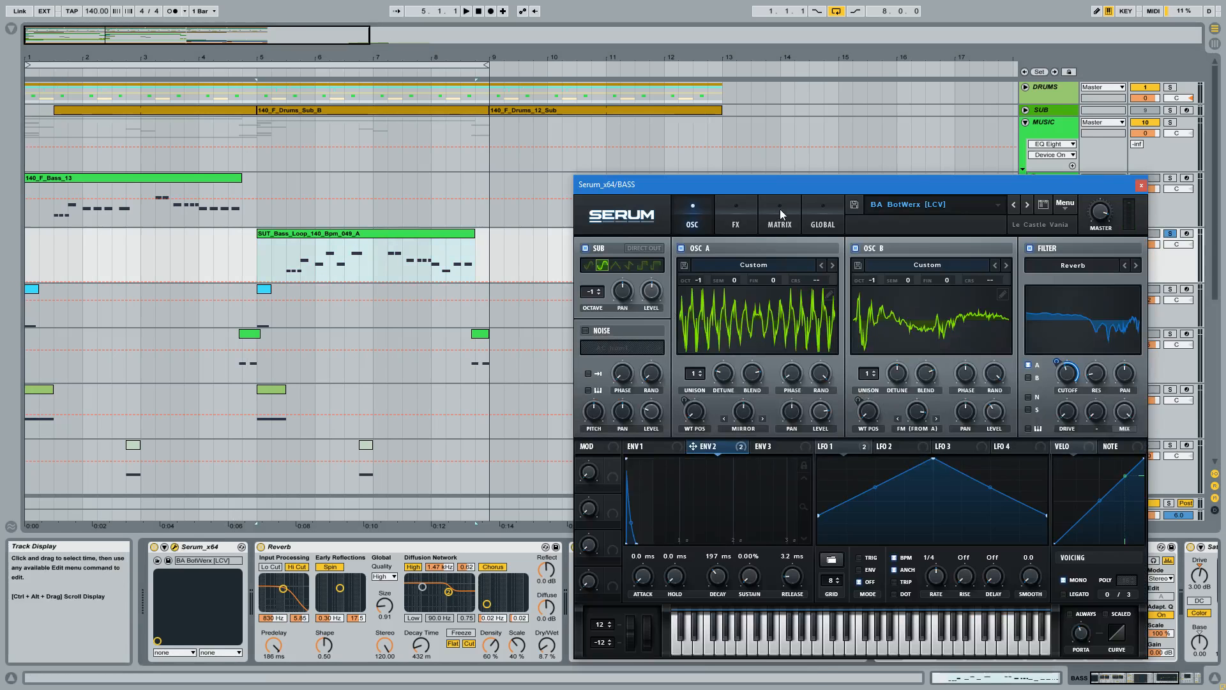
pyautogui.moveTo(783, 184); pyautogui.dragTo(667, 99)
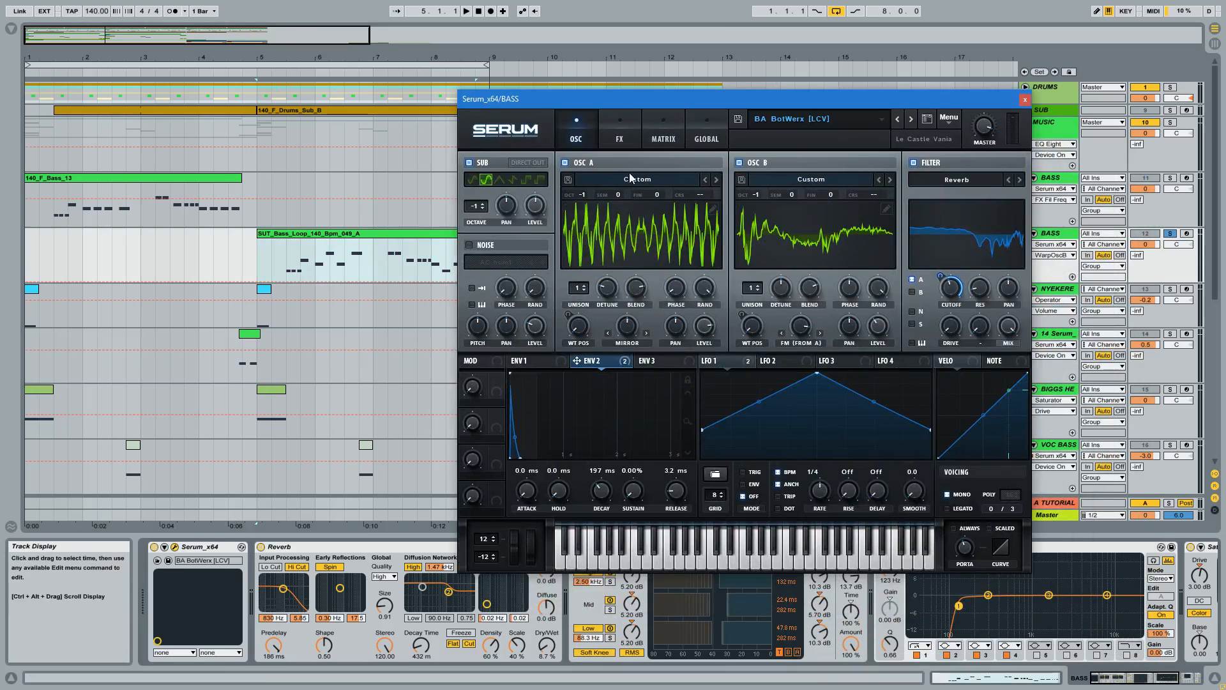
# Play the bass loop, set oscillator A's warp mode to Off and play the loop again
pyautogui.click(631, 340)
pyautogui.click(577, 118)
pyautogui.press('space')
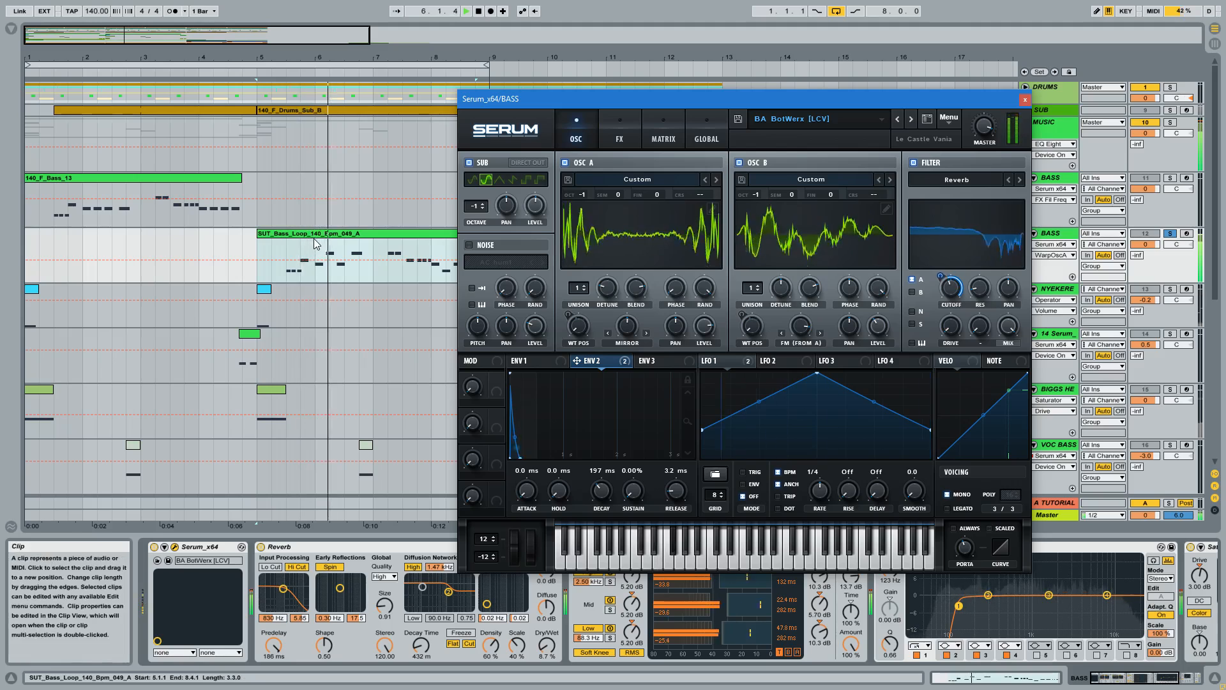
pyautogui.click(632, 343)
pyautogui.click(650, 35)
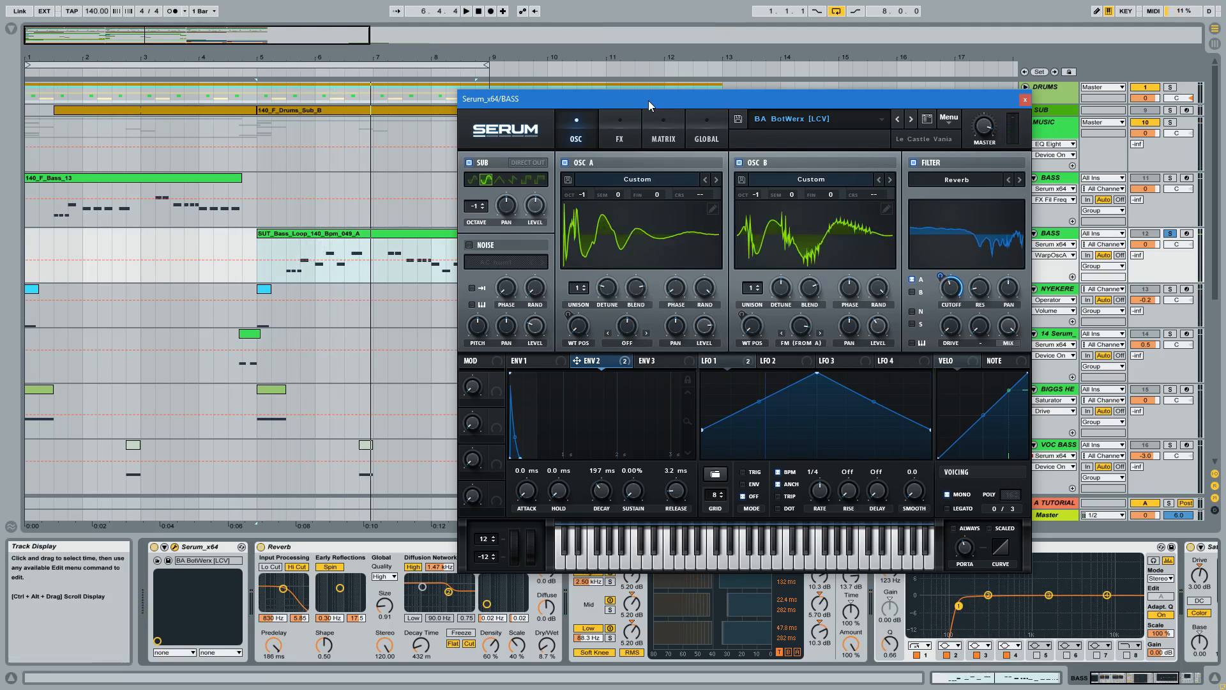
pyautogui.press('space')
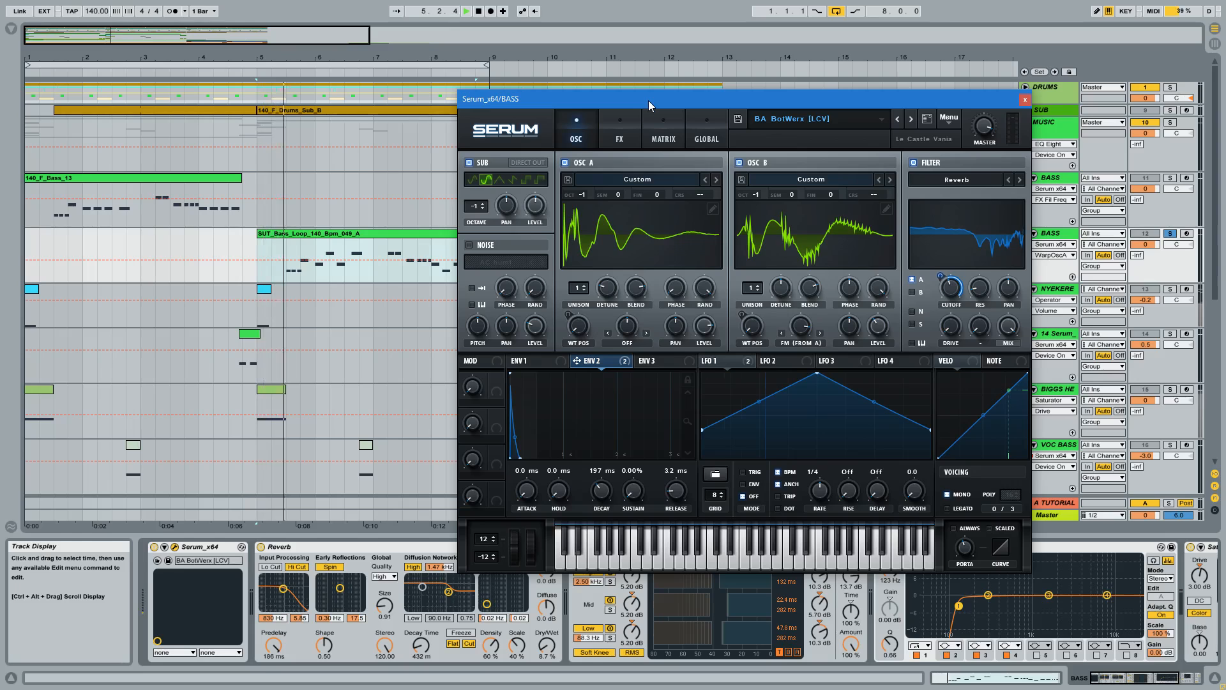
# Set oscillator A's warp mode to Mirror during playback and stop after listening
pyautogui.click(625, 335)
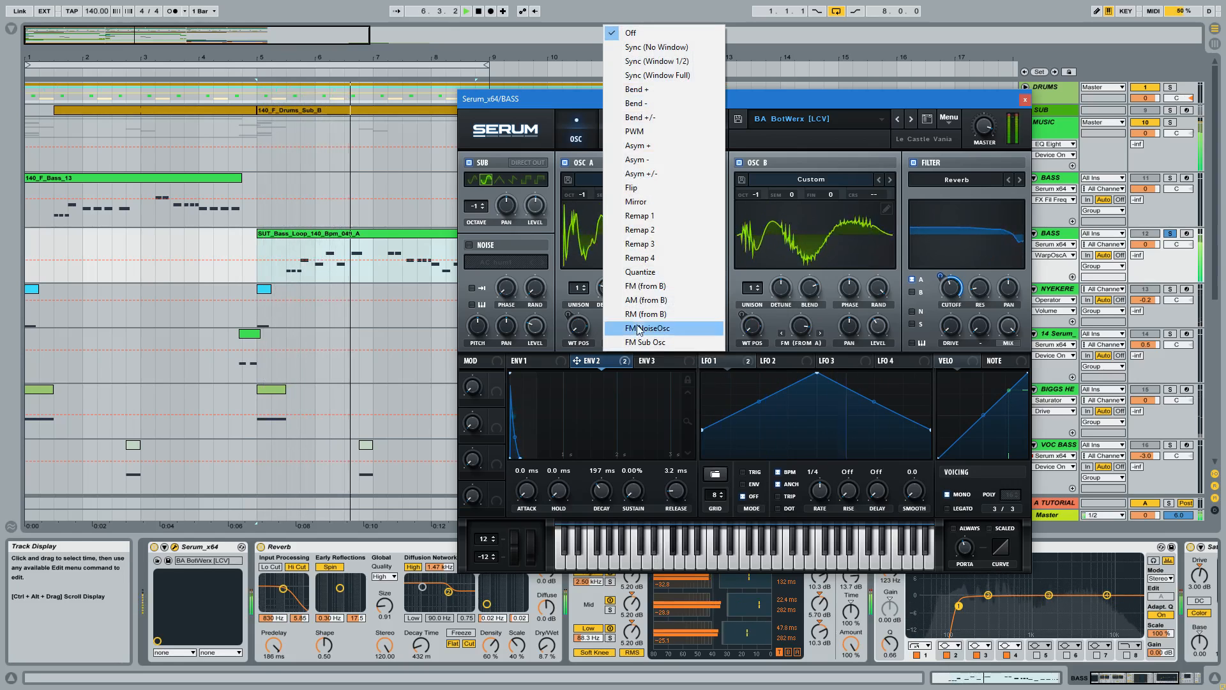
pyautogui.click(648, 201)
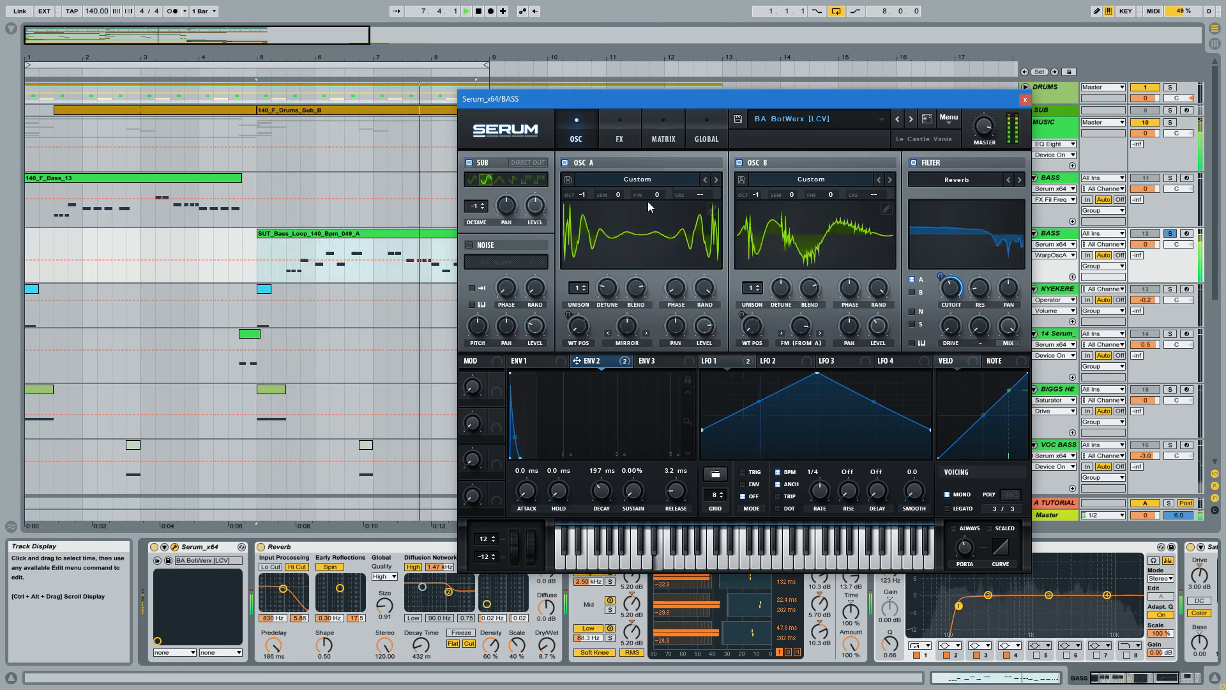
pyautogui.press('space')
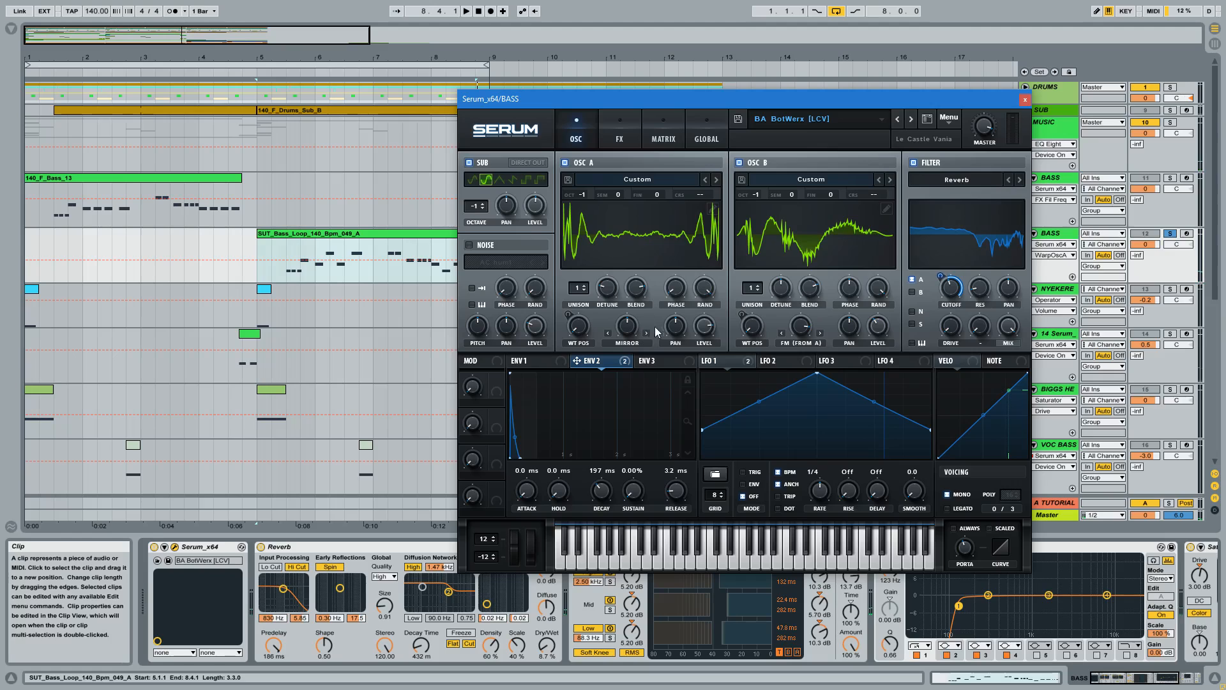
# Set oscillator B's warp mode to Off and play the bass loop
pyautogui.click(793, 344)
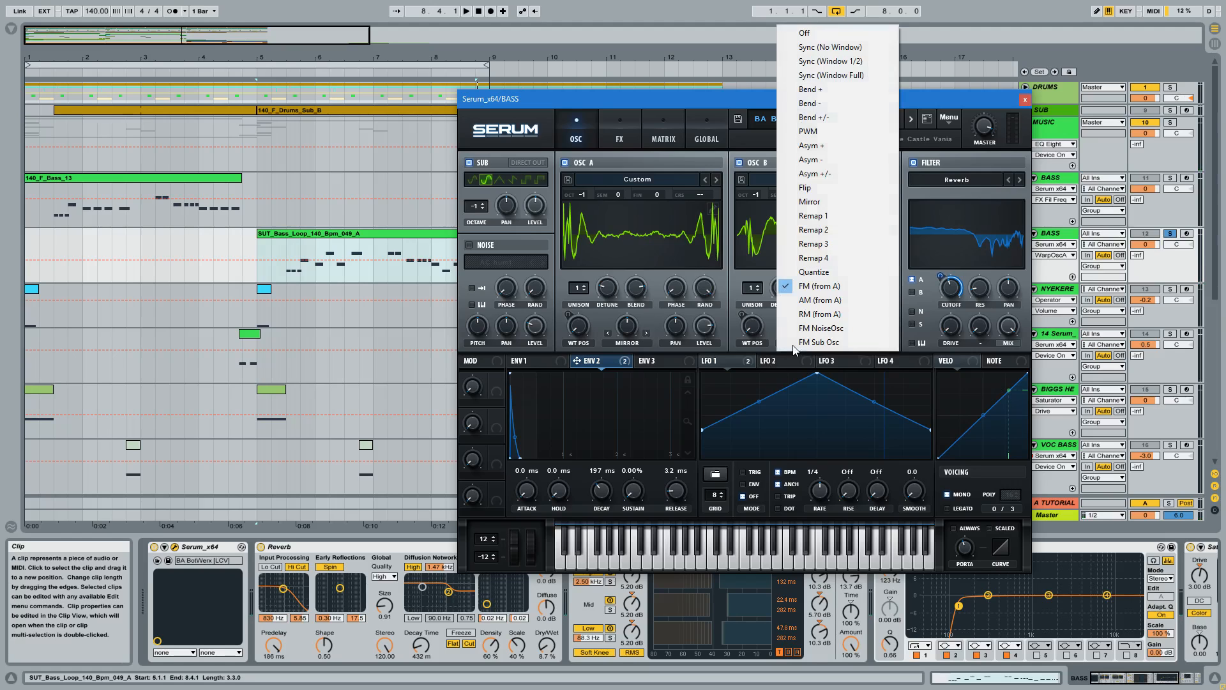
pyautogui.click(806, 36)
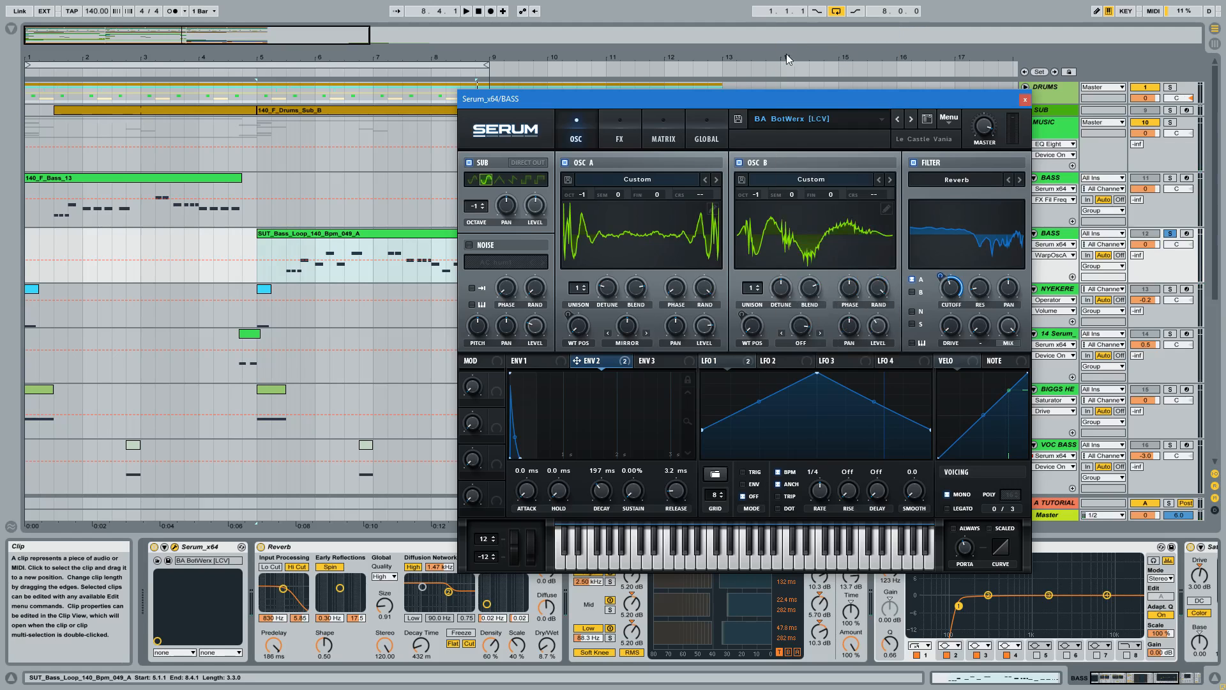
pyautogui.press('space')
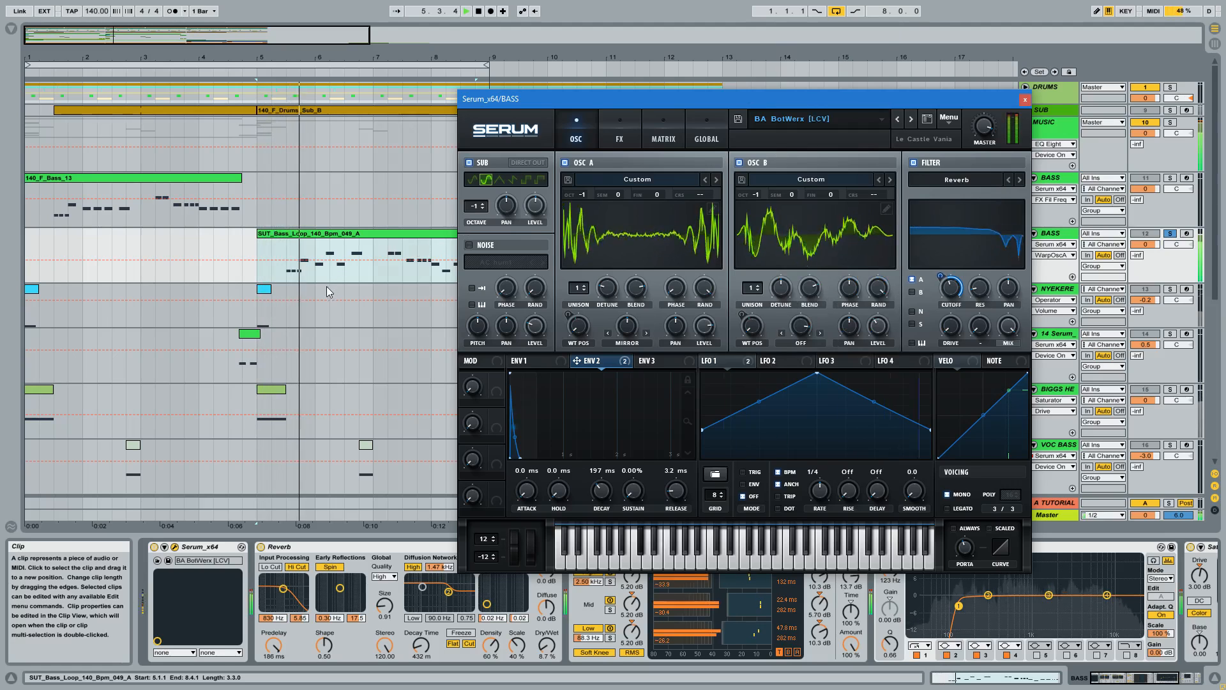
# Set oscillator B's warp mode to FM (from A) and lower its warp amount to about 71% while the bass loop plays
pyautogui.press('space')
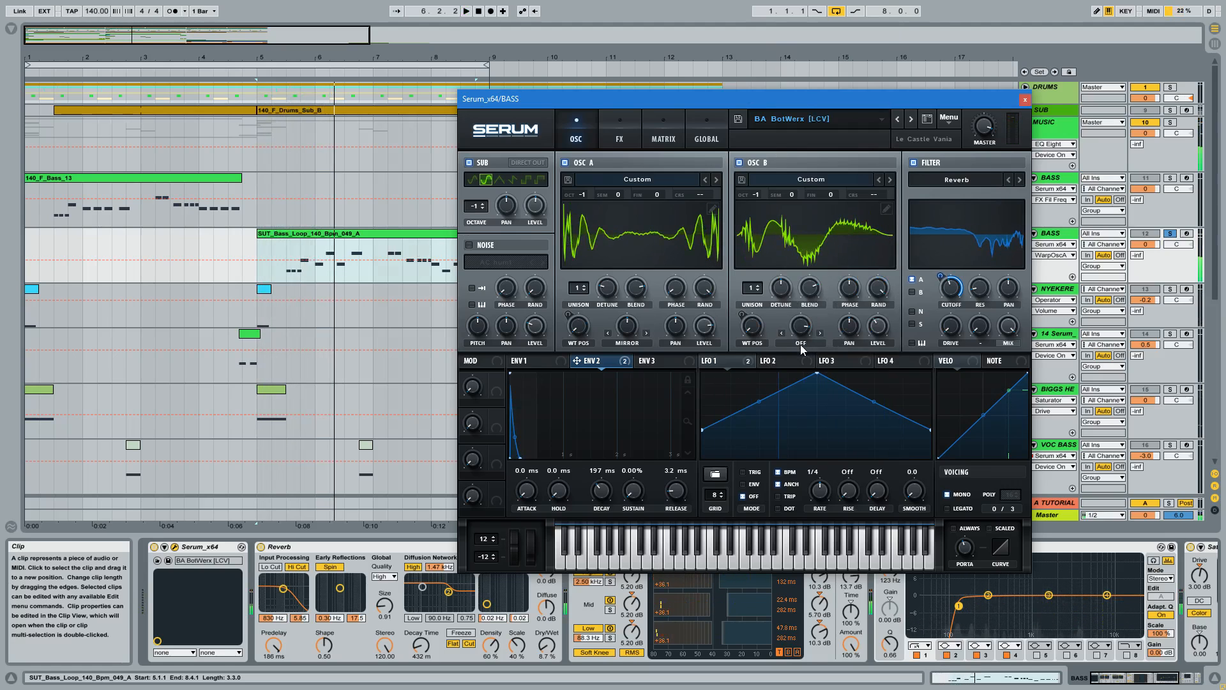
pyautogui.click(800, 344)
pyautogui.click(835, 286)
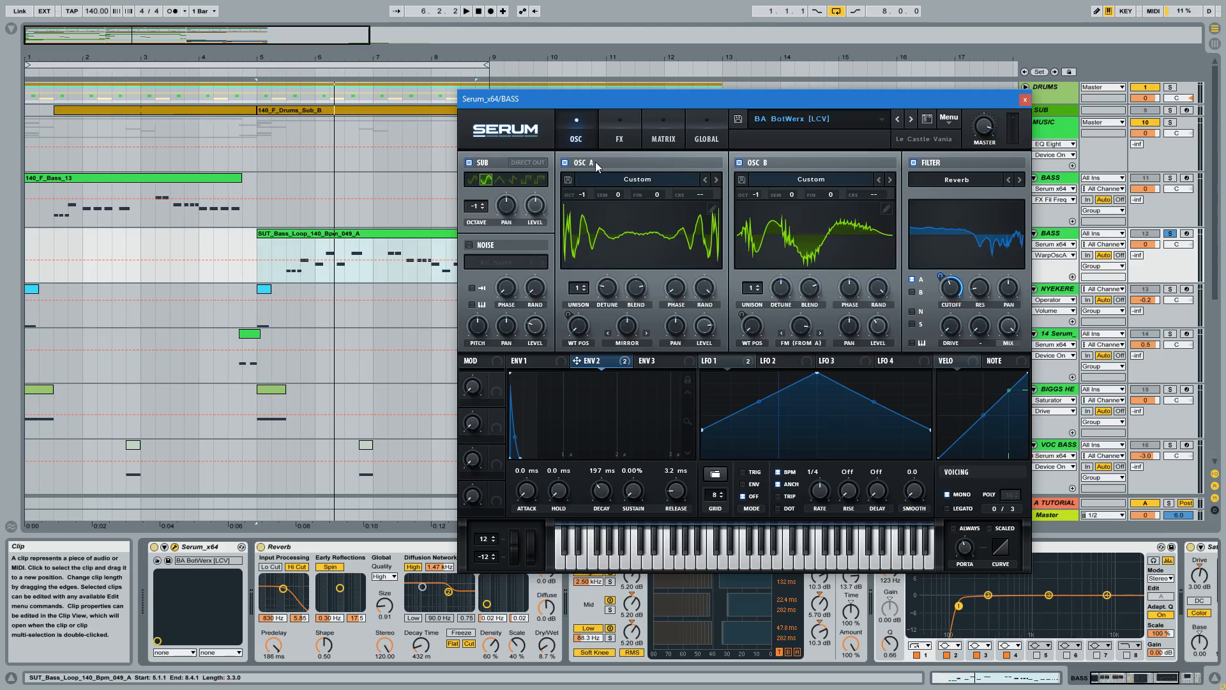
pyautogui.press('space')
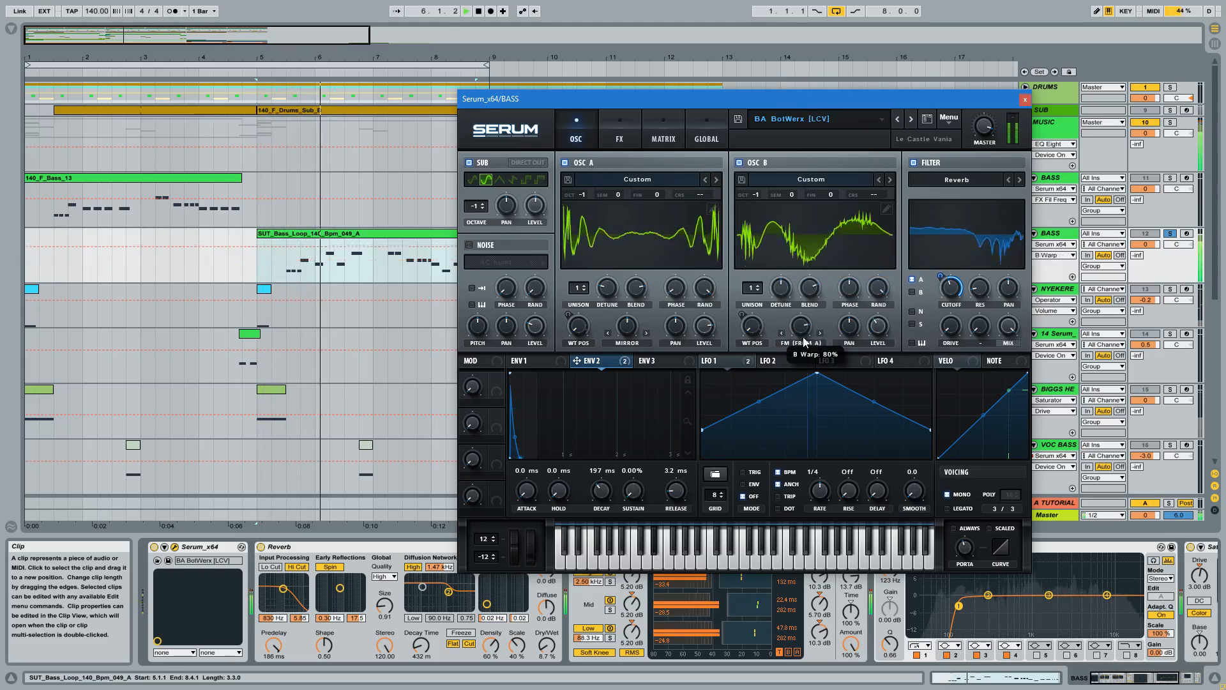
pyautogui.moveTo(803, 343); pyautogui.dragTo(803, 350)
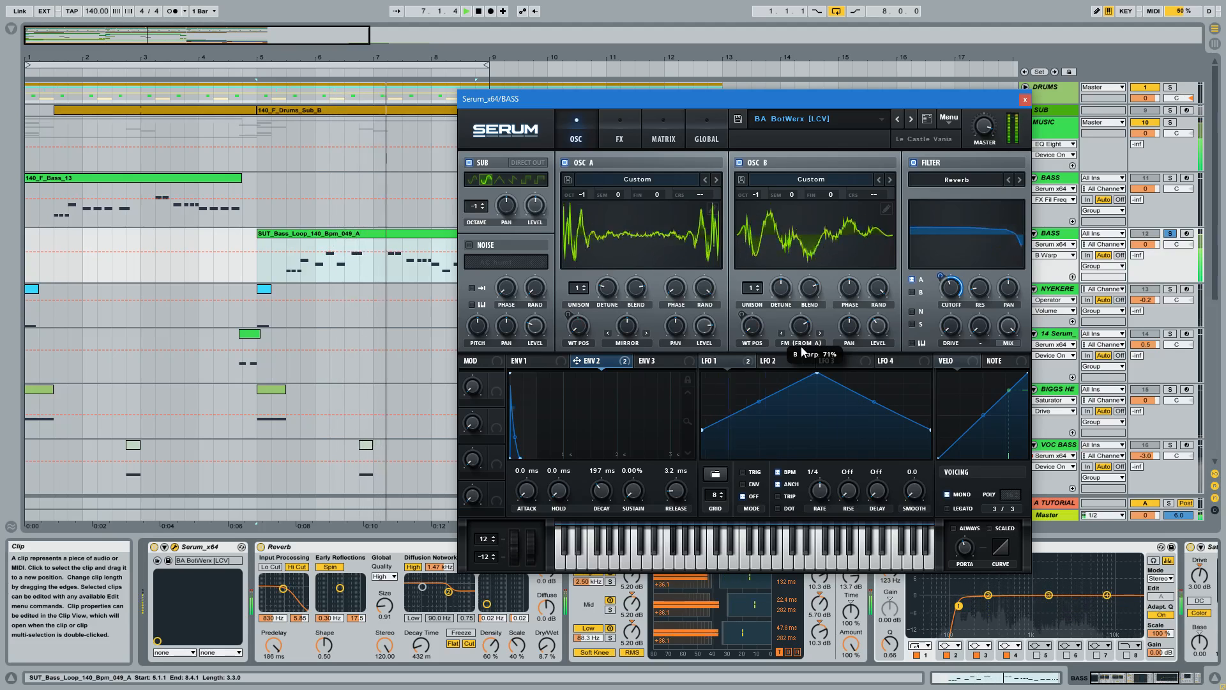
# Try oscillator B's FM Sub Osc warp mode during playback and switch the warp mode to Off for comparison
pyautogui.click(803, 344)
pyautogui.click(826, 210)
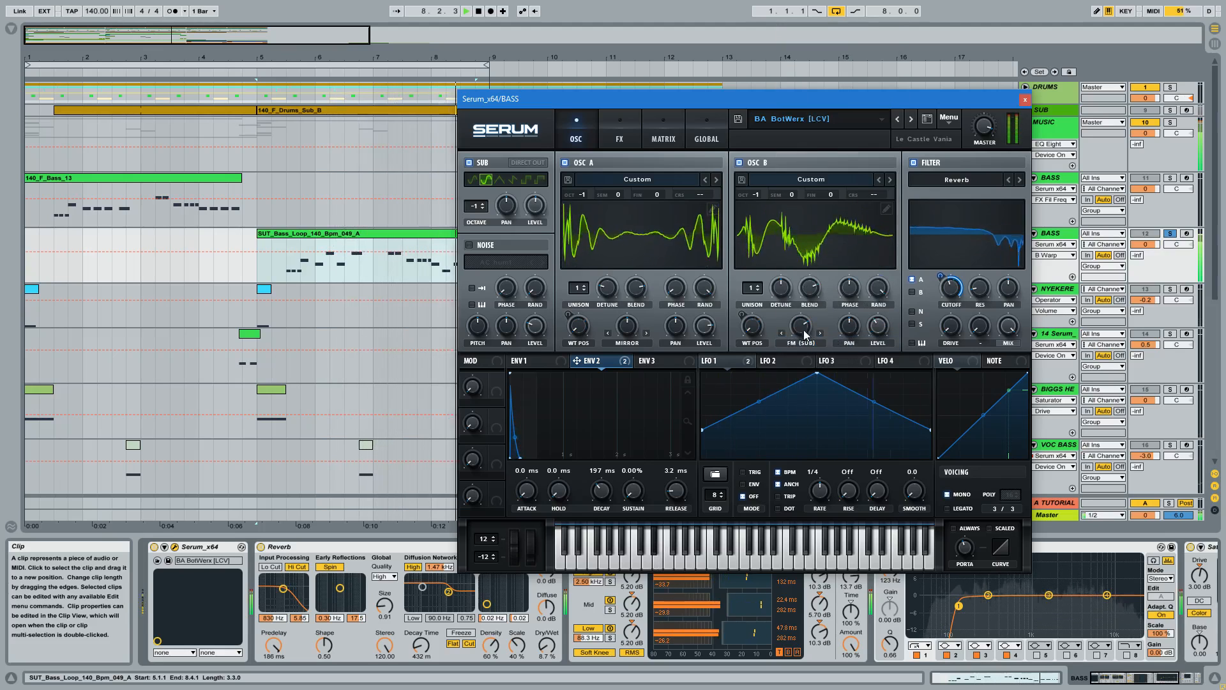
pyautogui.click(805, 334)
pyautogui.click(811, 31)
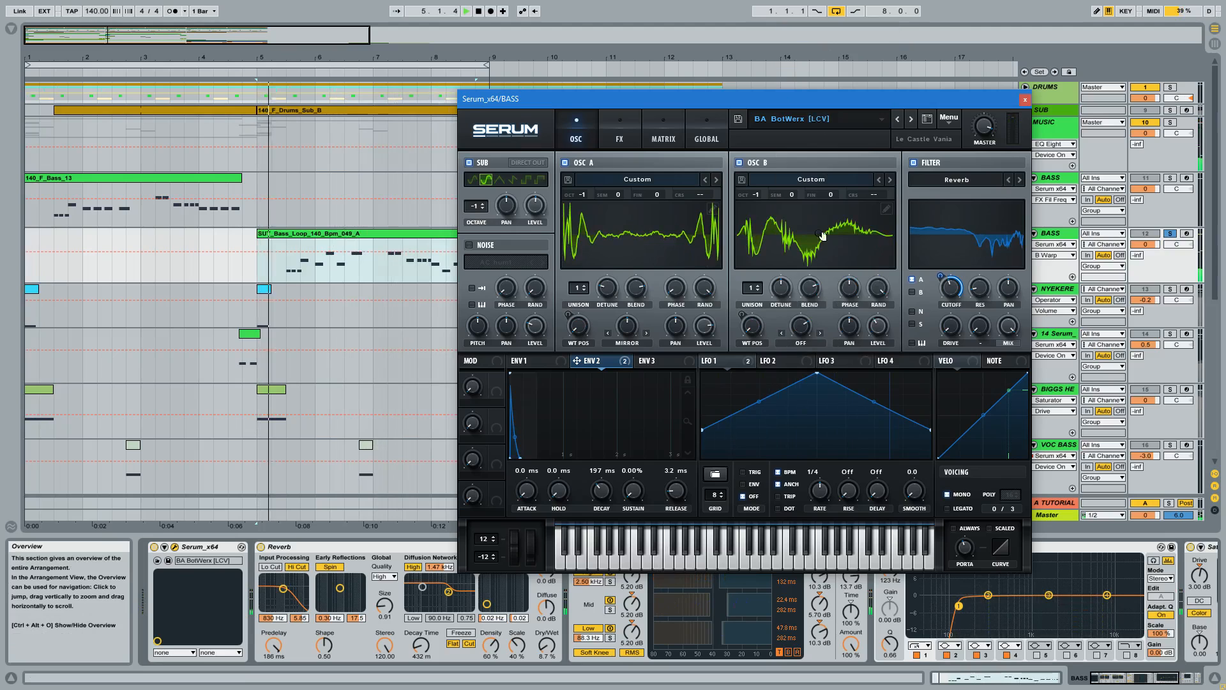
# Set oscillator B's warp mode to FM (from A) during playback and stop after listening
pyautogui.click(801, 343)
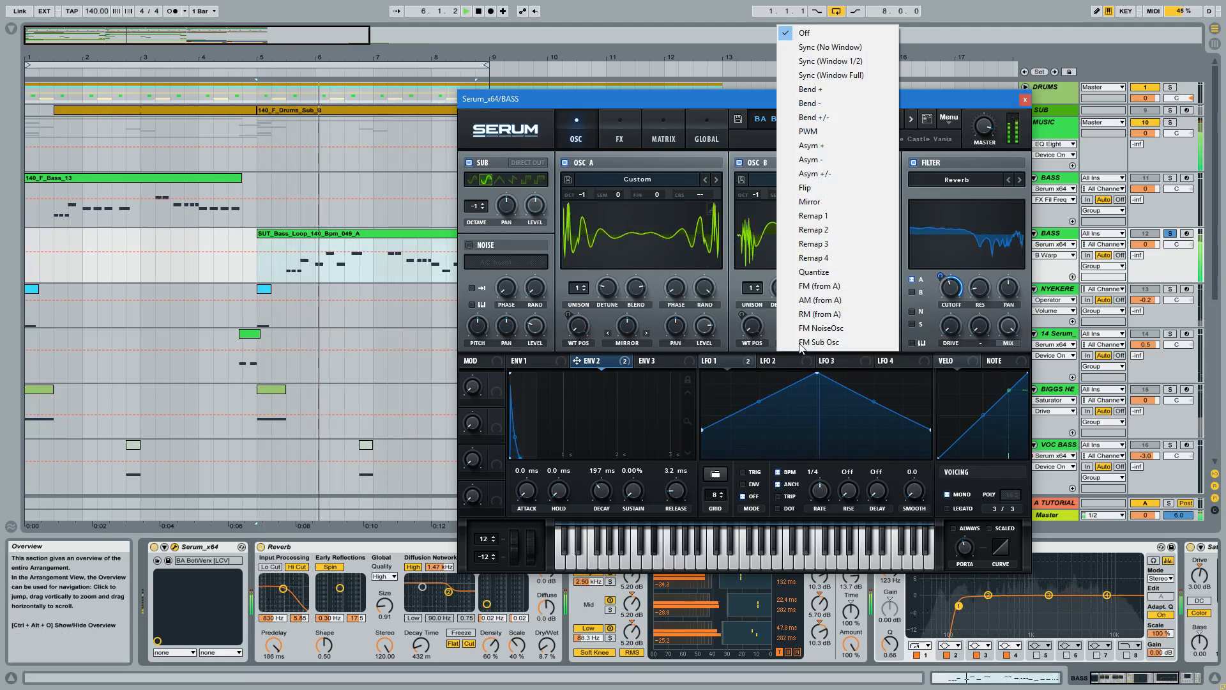
pyautogui.click(820, 288)
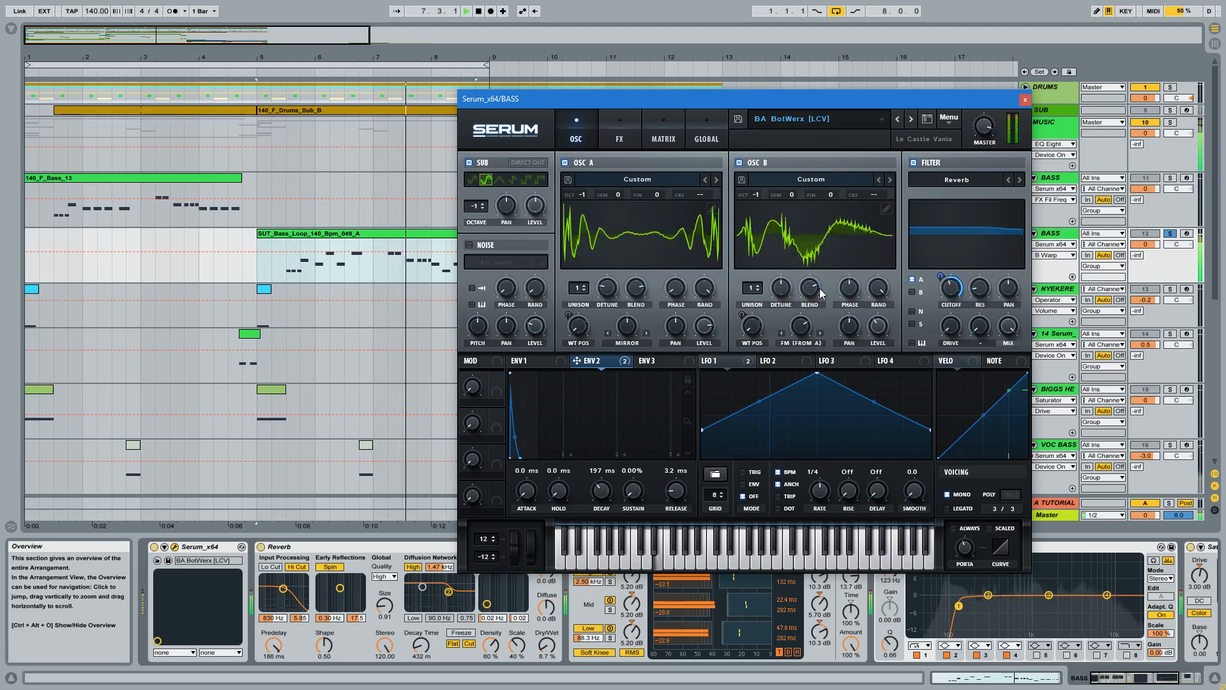
pyautogui.press('space')
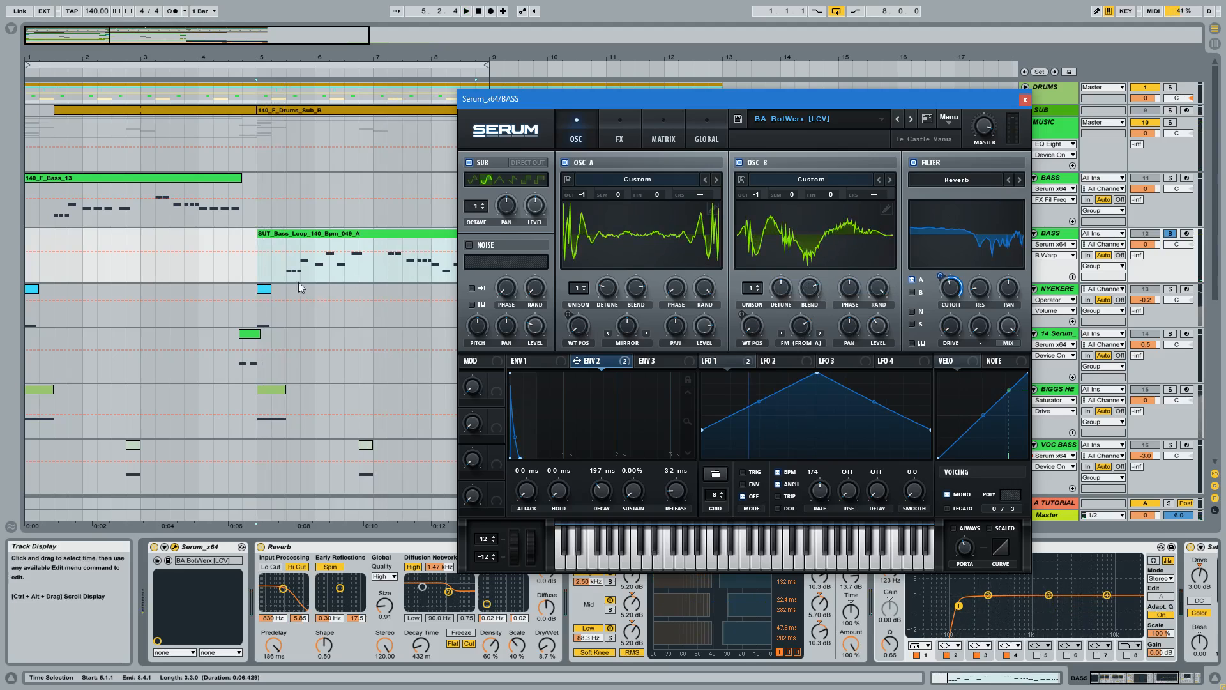
# Play the SUT_Bass_Loop_140_Bpm_049_A clip from its first notes and close the track's Serum window
pyautogui.click(287, 267)
pyautogui.press('space')
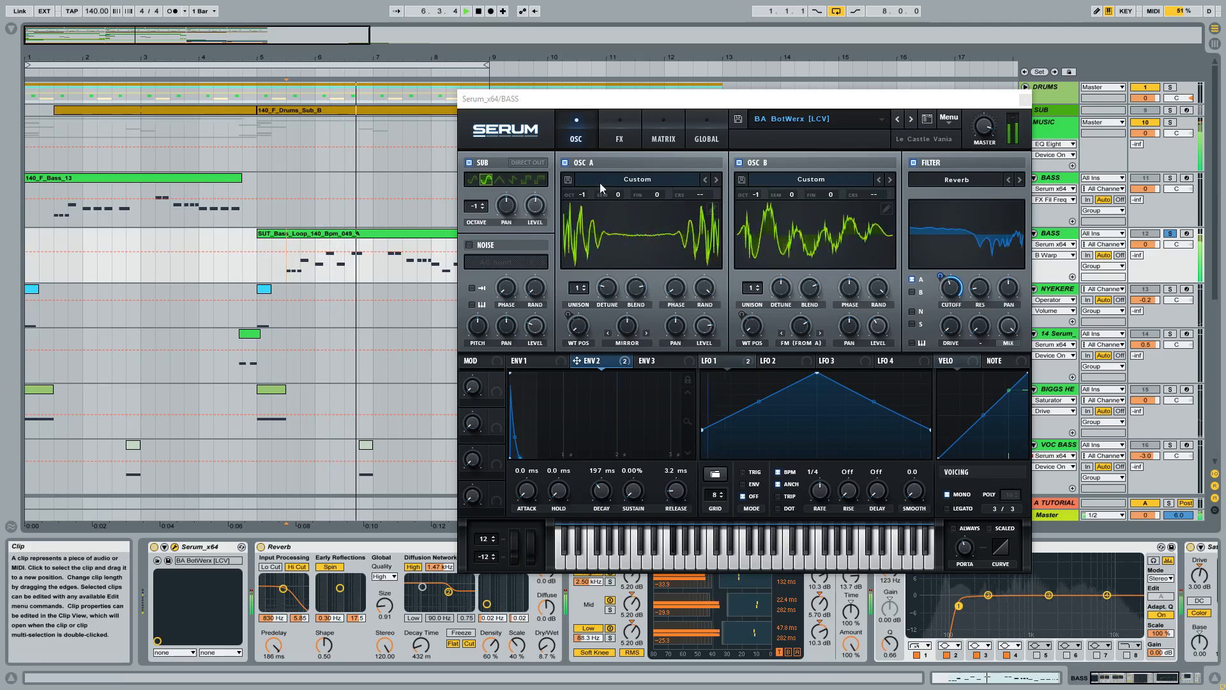
pyautogui.click(1023, 100)
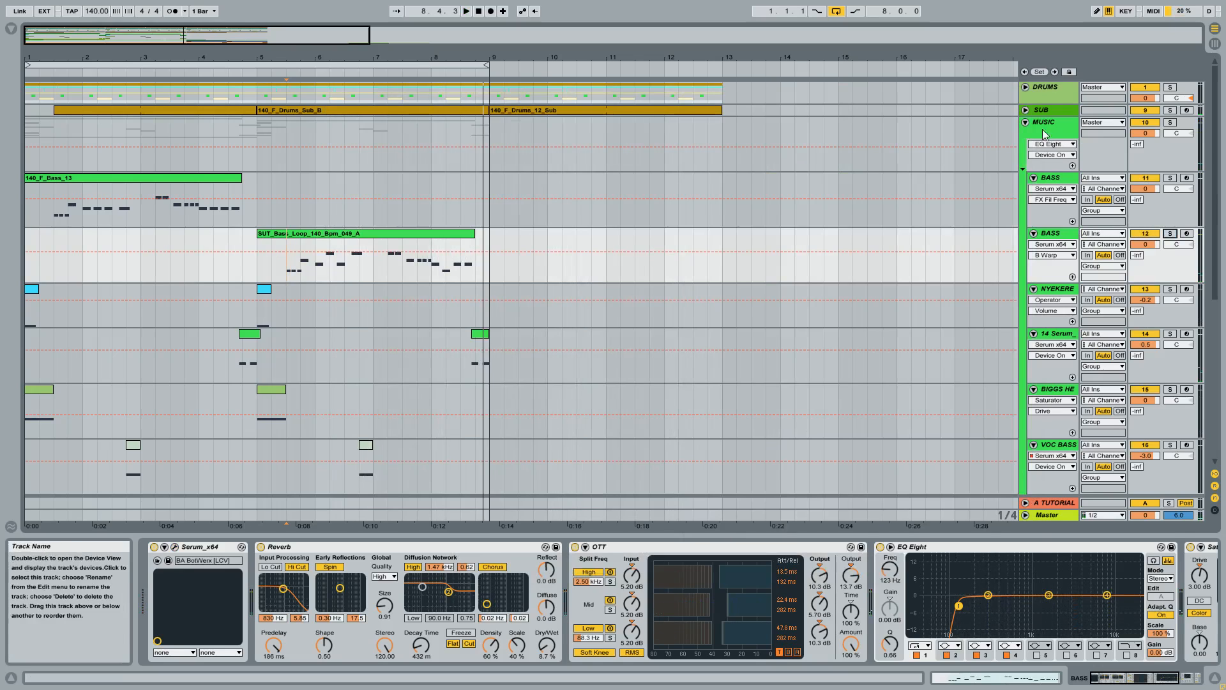
# Play the full arrangement across the loop from bar 1 to bar 9, folding and unfolding the MUSIC group, and stop playback
pyautogui.click(1025, 122)
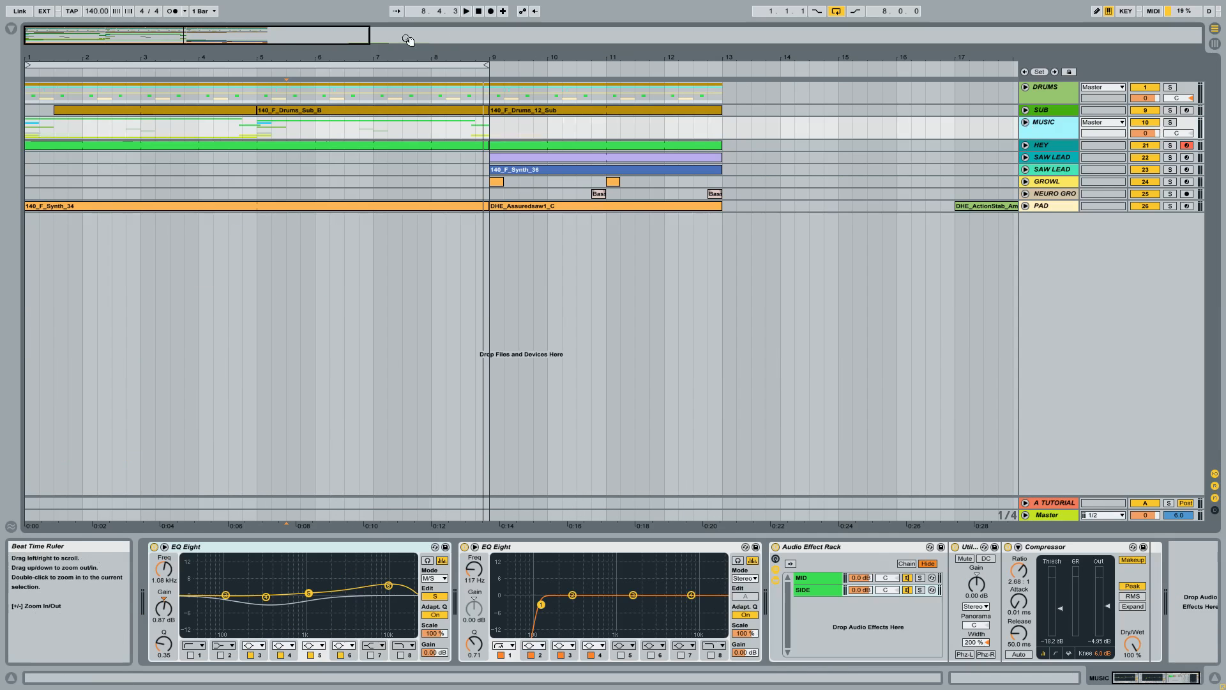
pyautogui.click(254, 65)
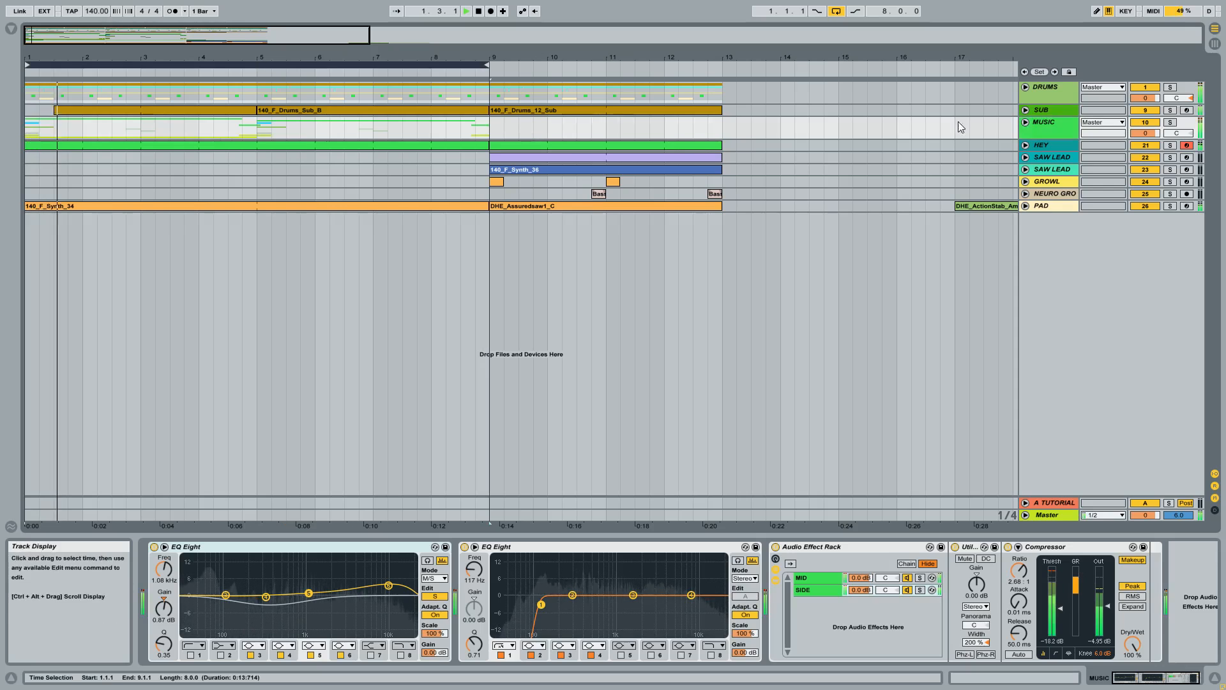
pyautogui.click(1025, 123)
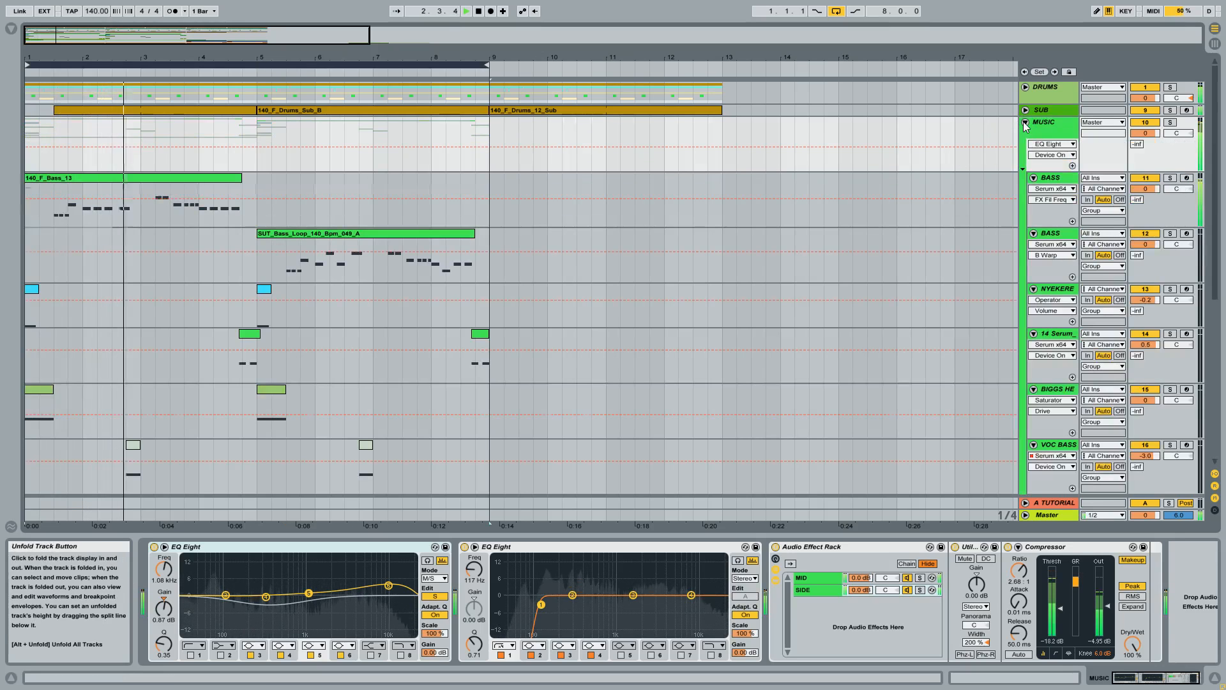
pyautogui.click(1023, 121)
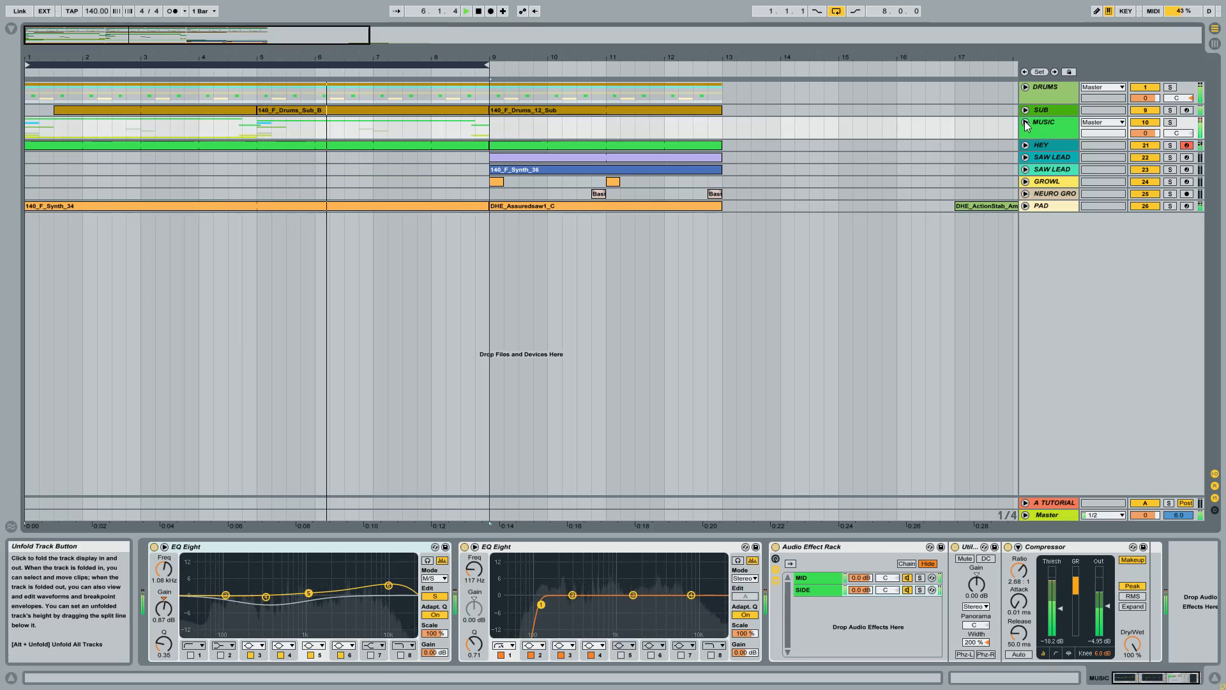
pyautogui.click(1024, 122)
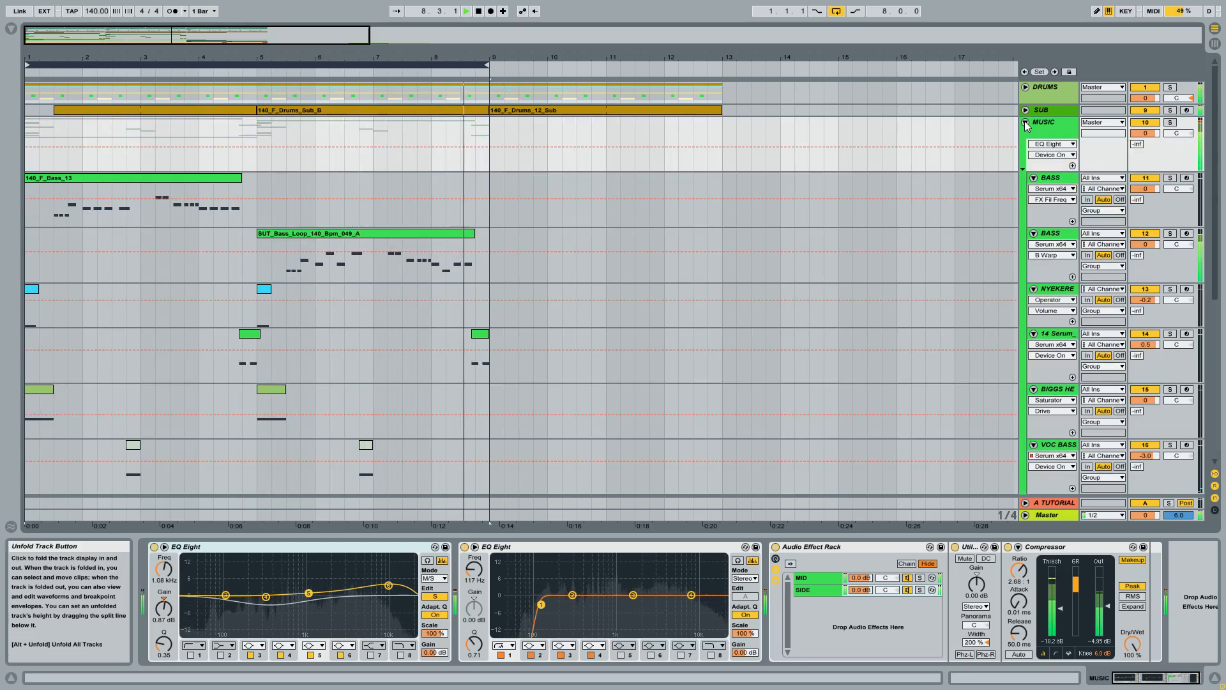
pyautogui.press('space')
# Select the BASS track holding the 140_F_Bass_13 clip, examine its Serum patch and close the plugin window
pyautogui.click(151, 216)
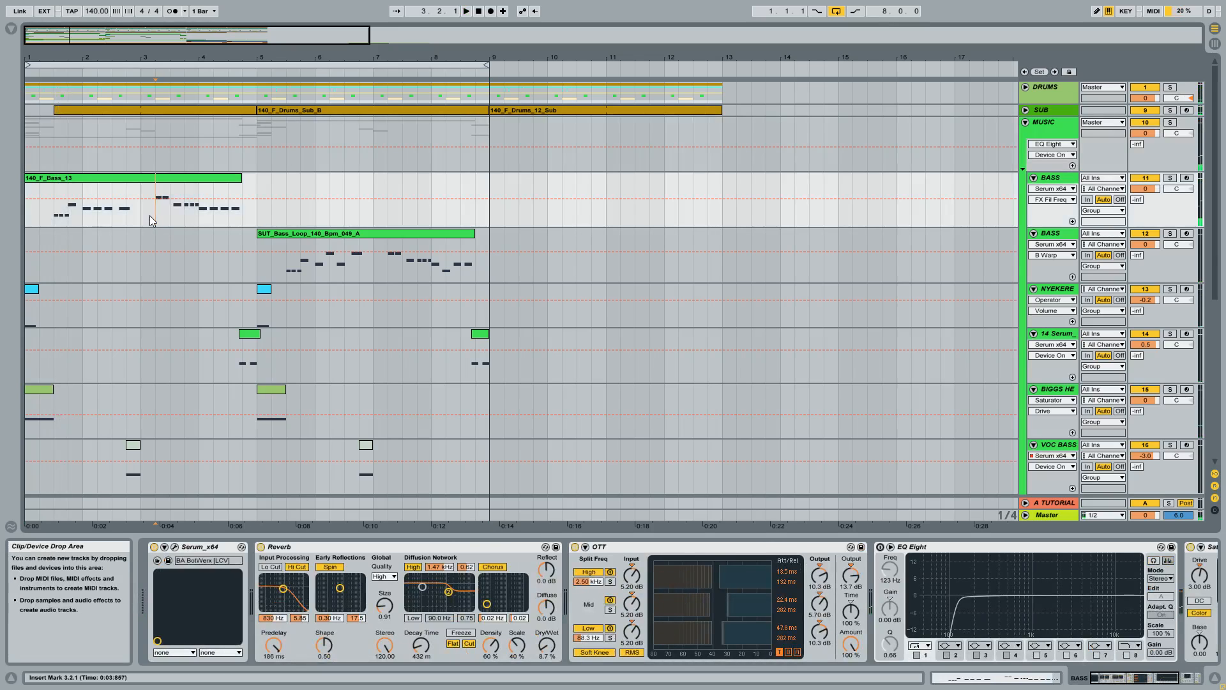
pyautogui.click(1025, 123)
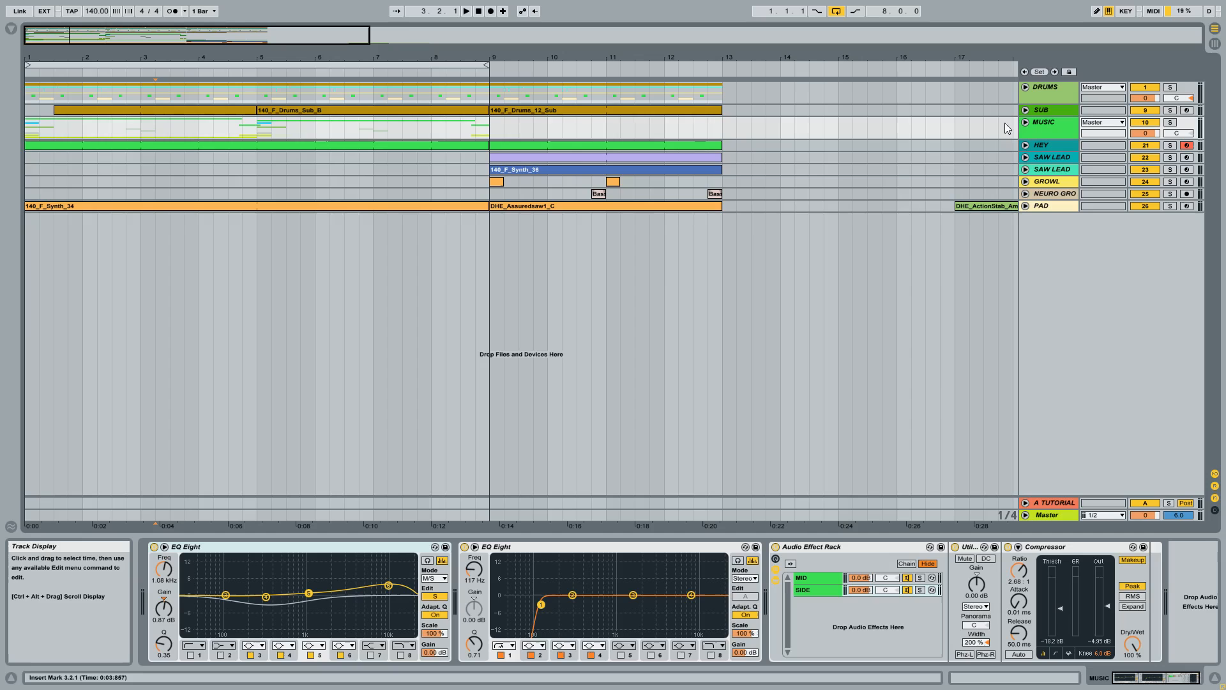
pyautogui.click(1025, 122)
pyautogui.click(1047, 177)
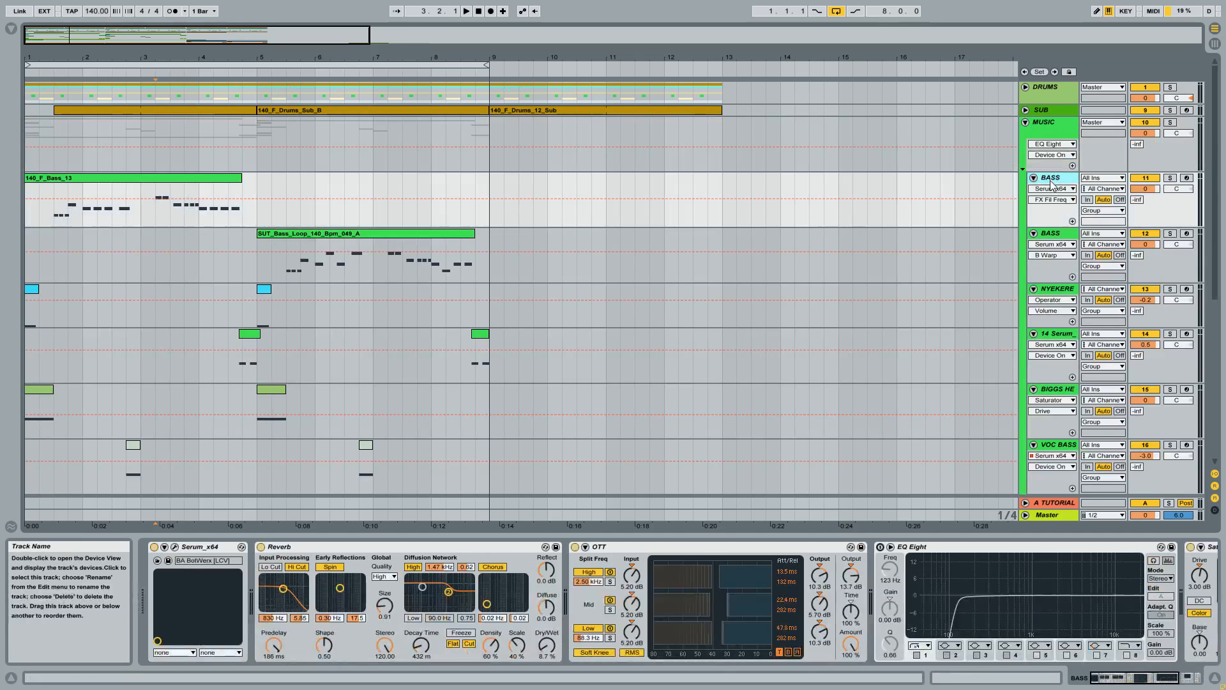
pyautogui.click(174, 547)
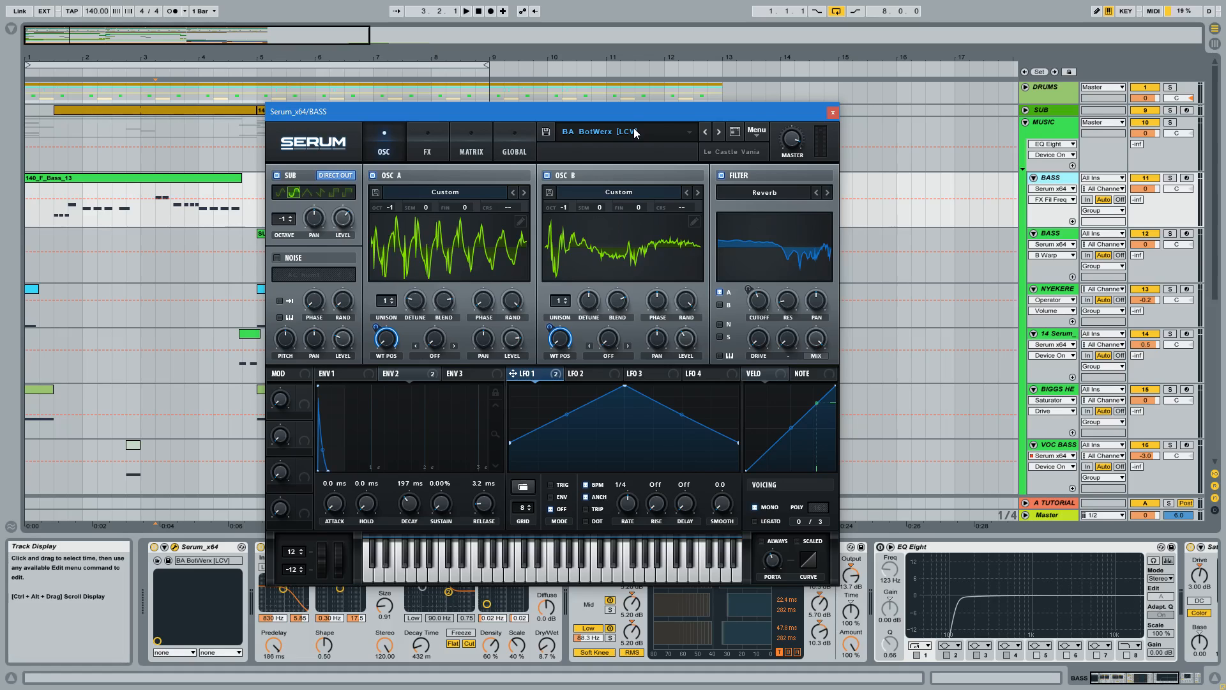
pyautogui.click(833, 113)
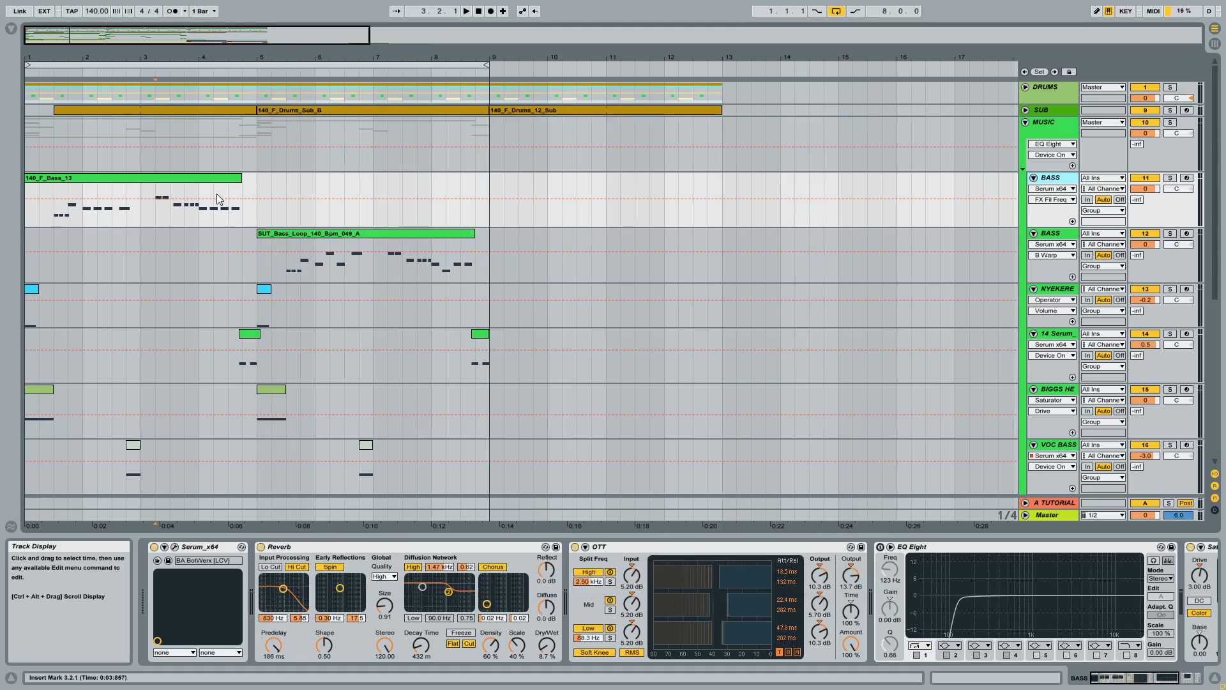